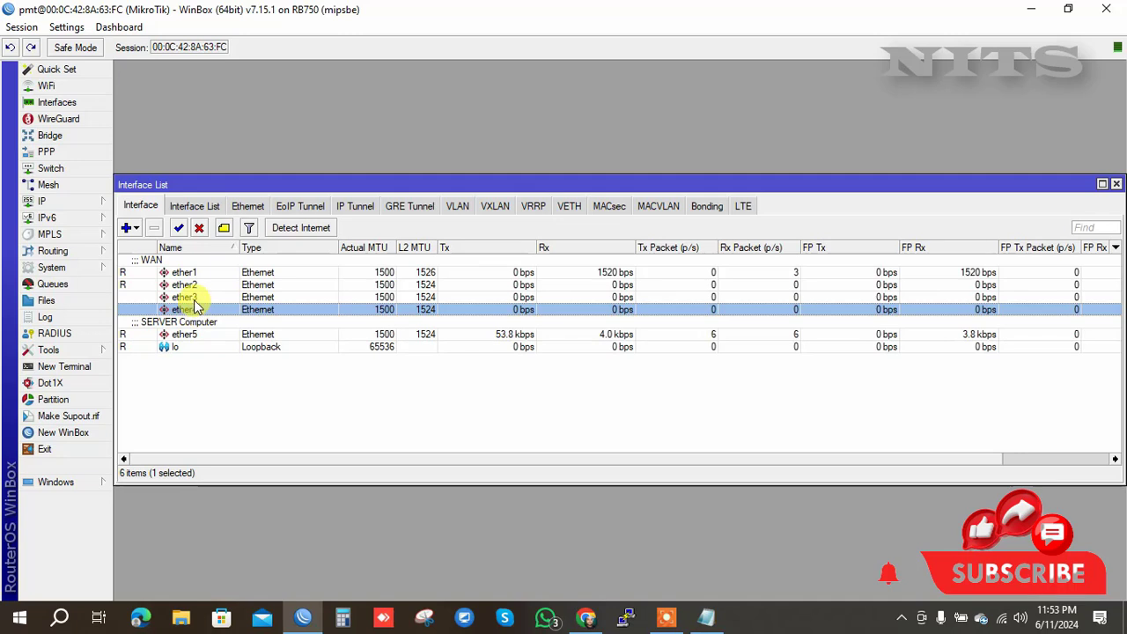
click(194, 299)
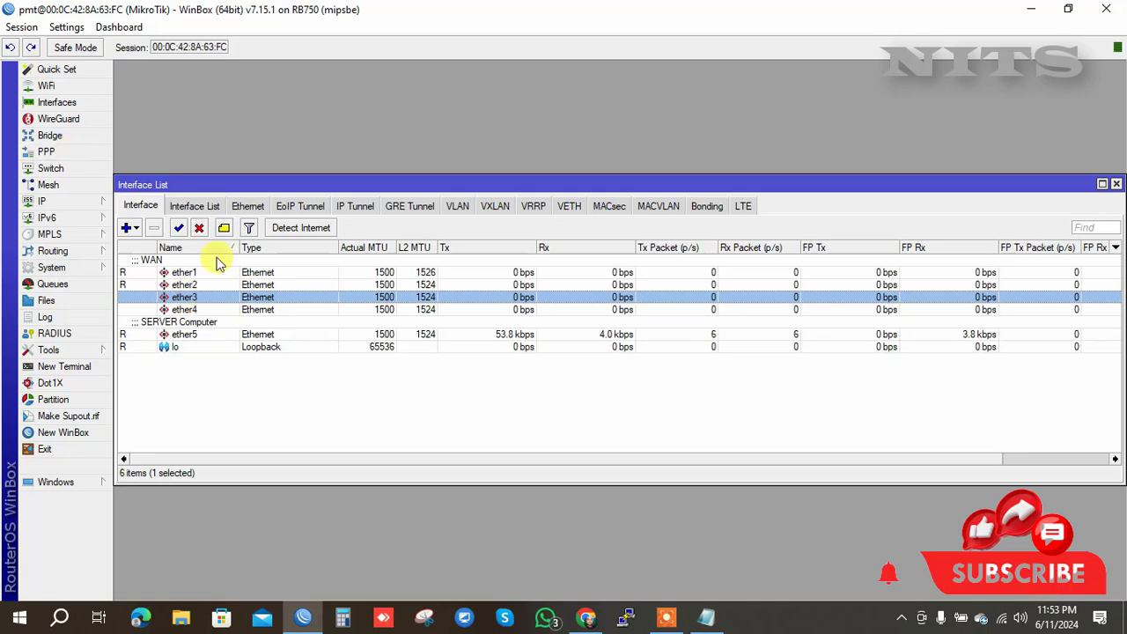
click(190, 271)
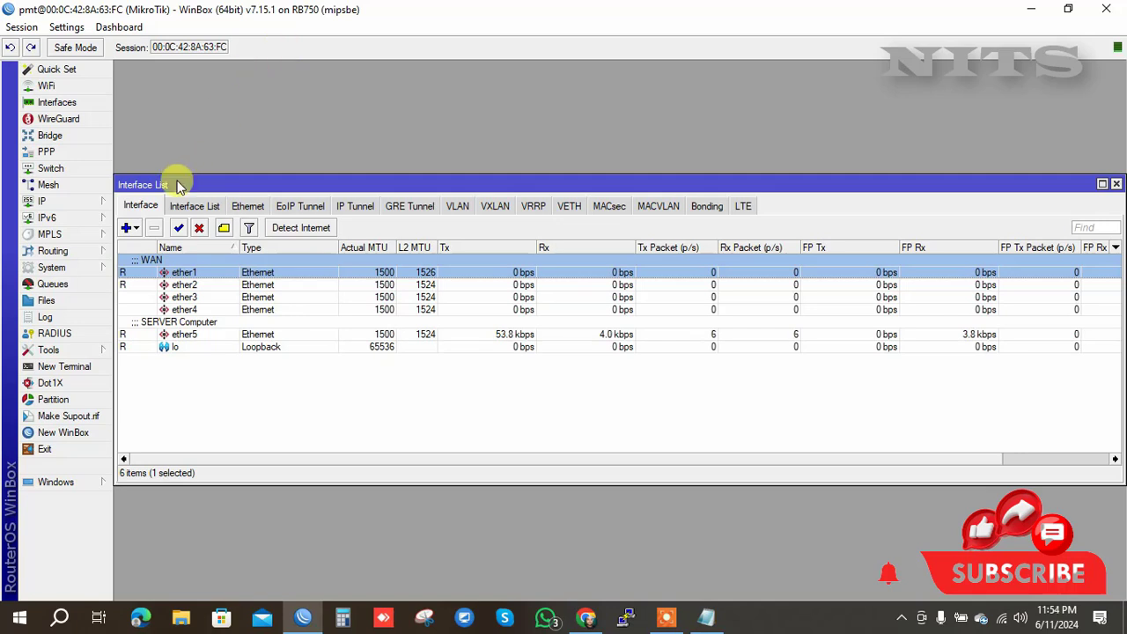
Open a new terminal, decline viewing the software license, and ping 8.8.8.8 to test internet connectivity
click(70, 368)
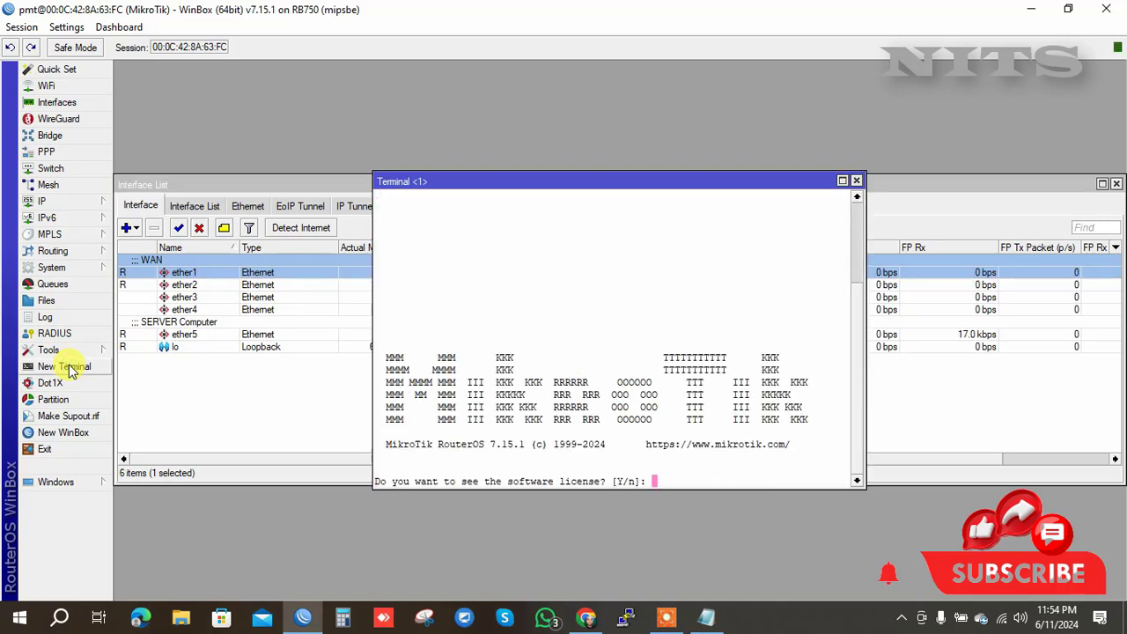
text(n)
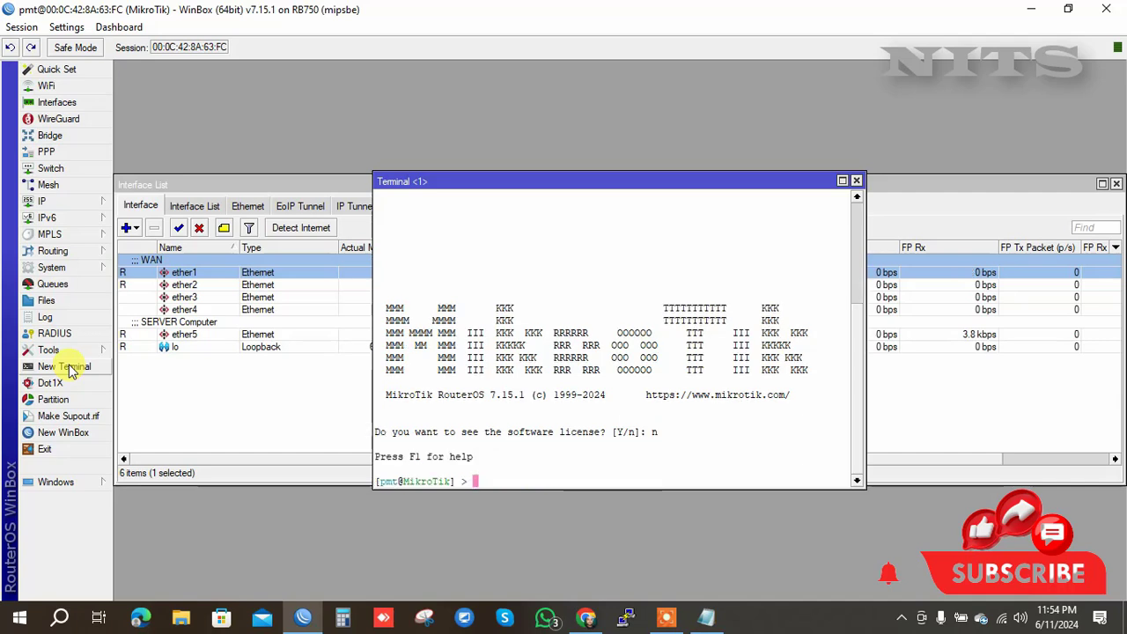
text(ping 8.8.8.8)
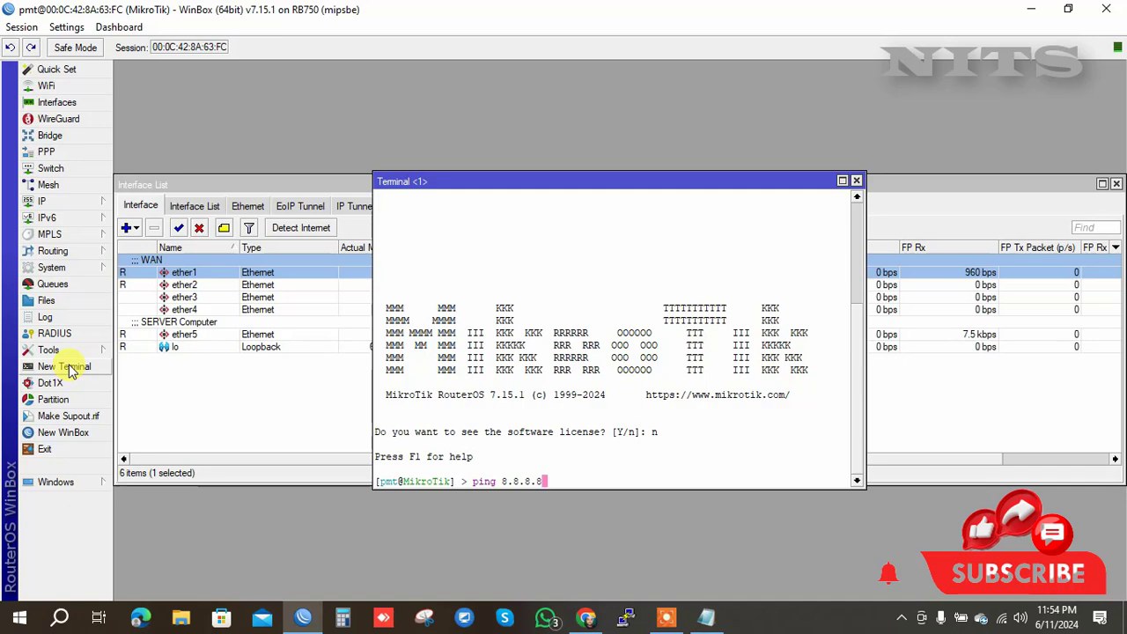
key(Return)
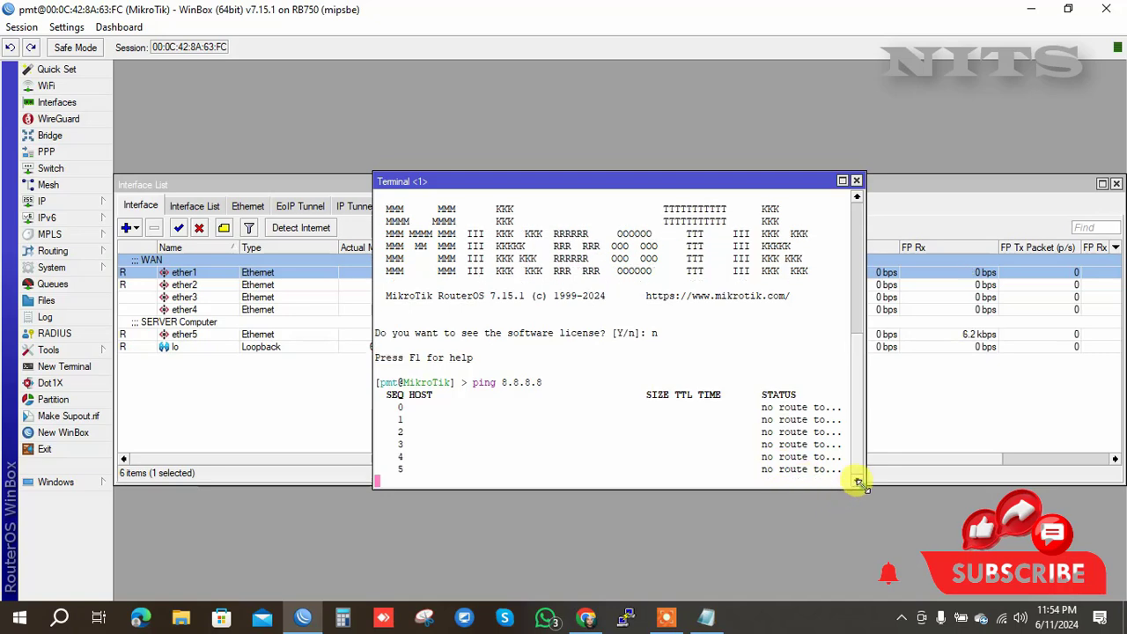
drag(859, 484, 986, 501)
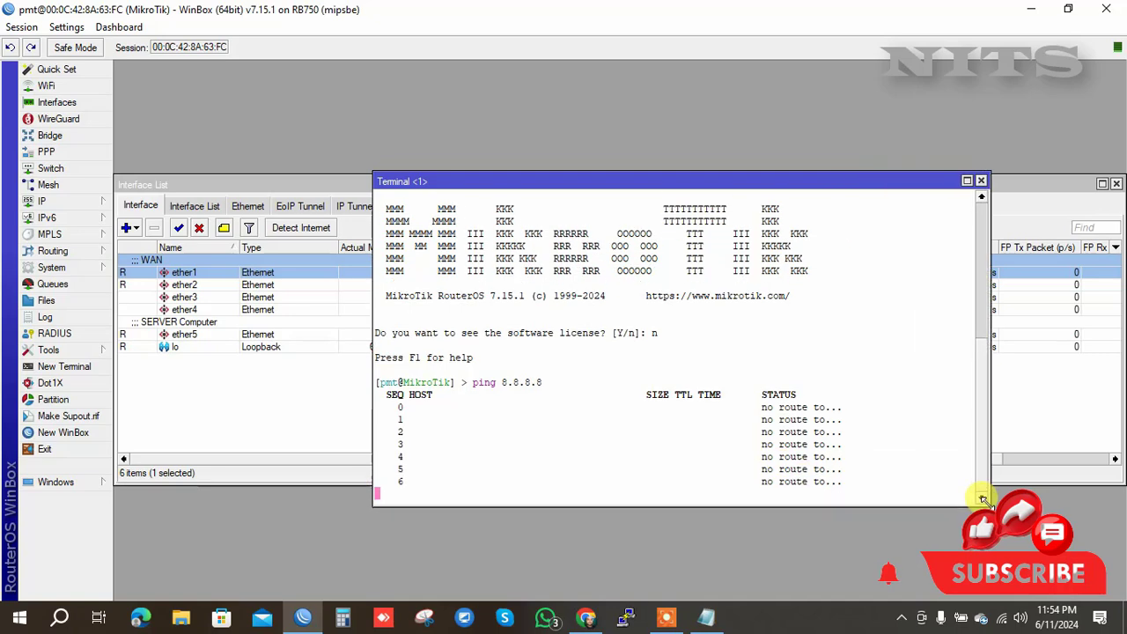
Add the IP address 192.168.1.19/24 to the ether1 interface
click(294, 188)
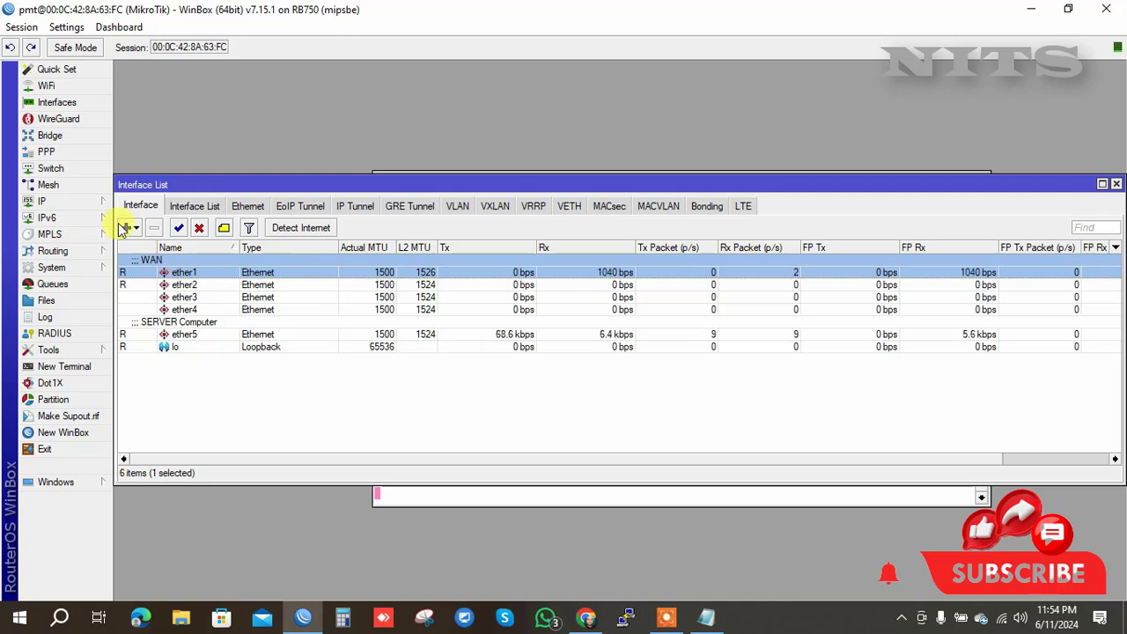
click(90, 201)
click(143, 163)
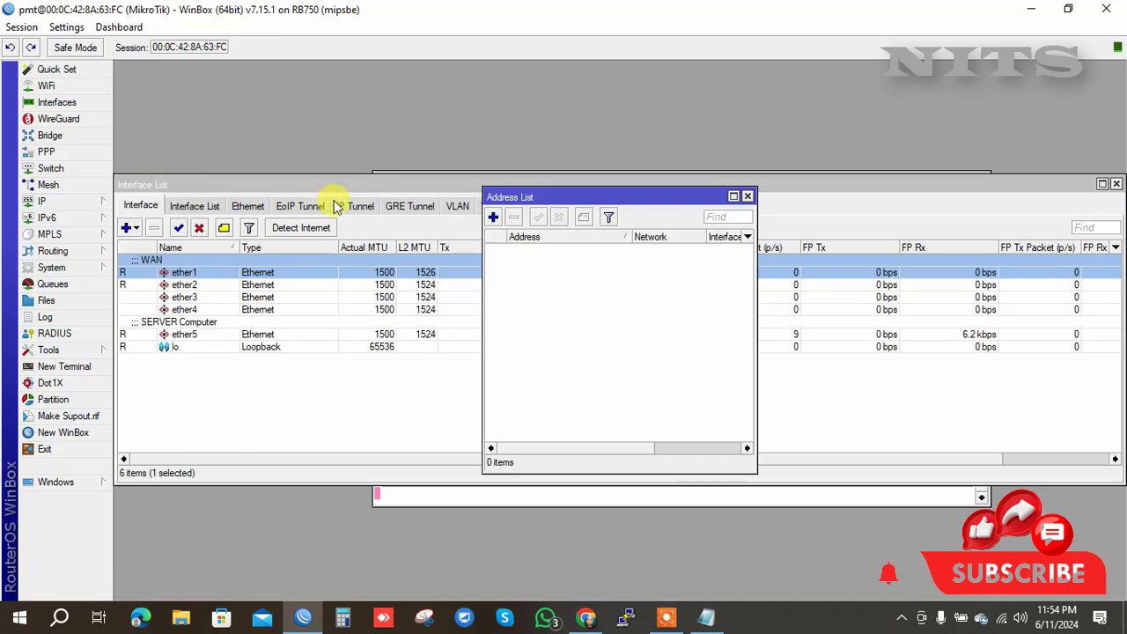
click(494, 217)
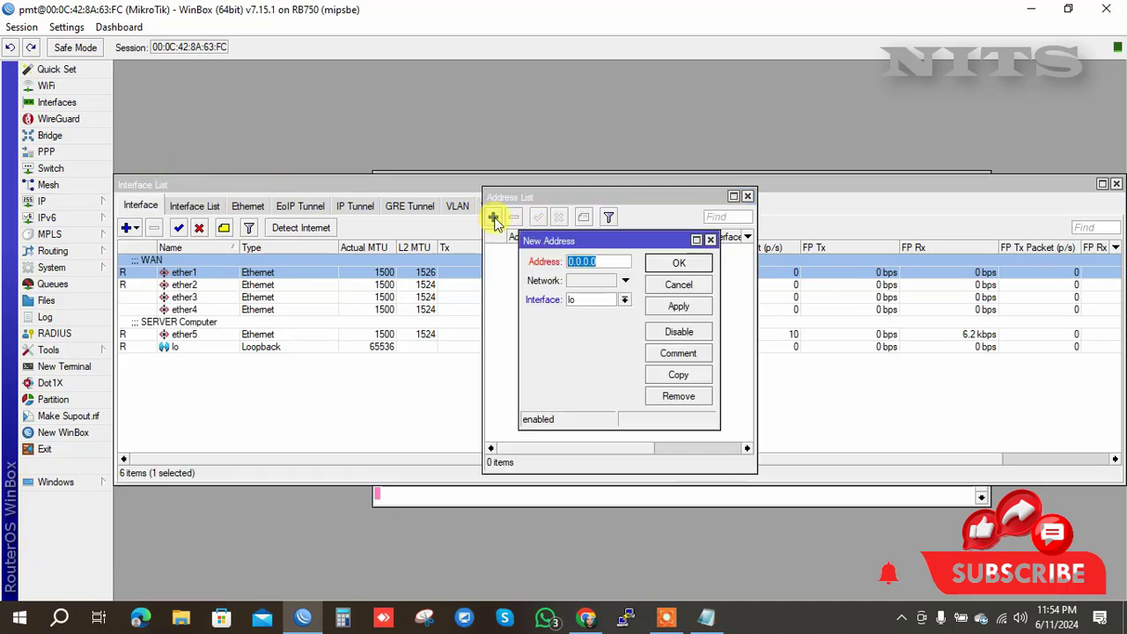
text(192.168.)
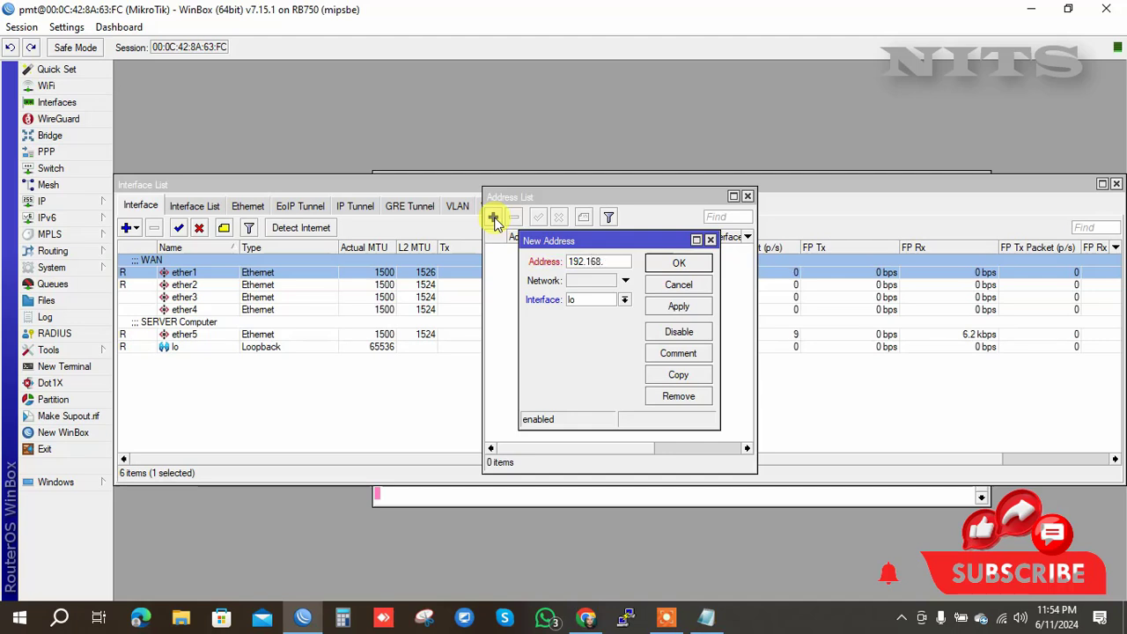
text(1.19/2)
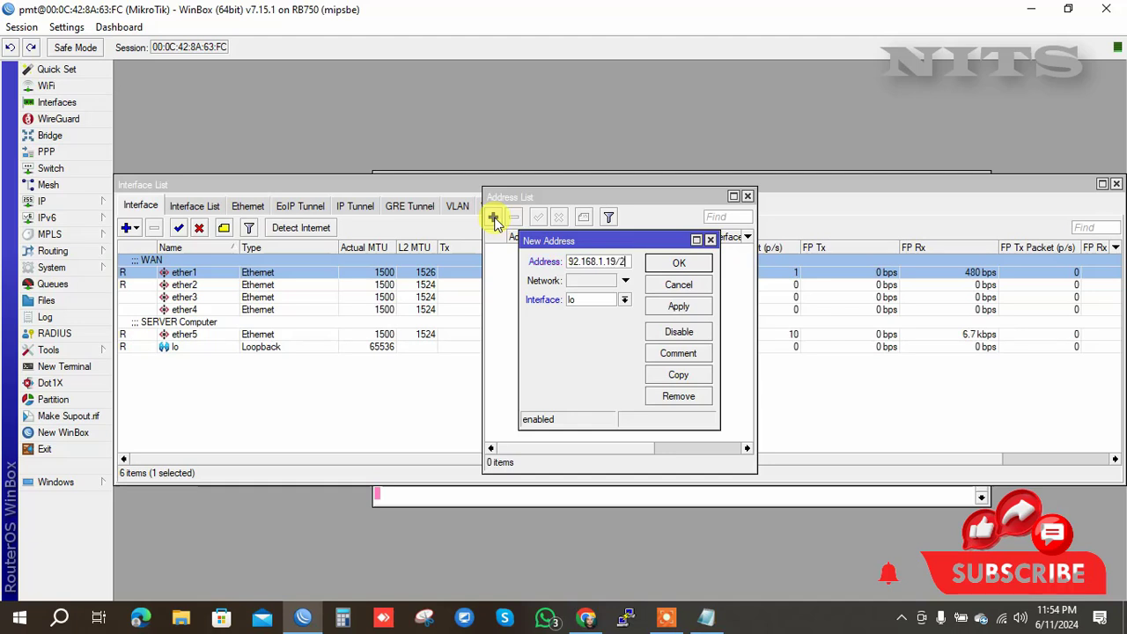
text(4)
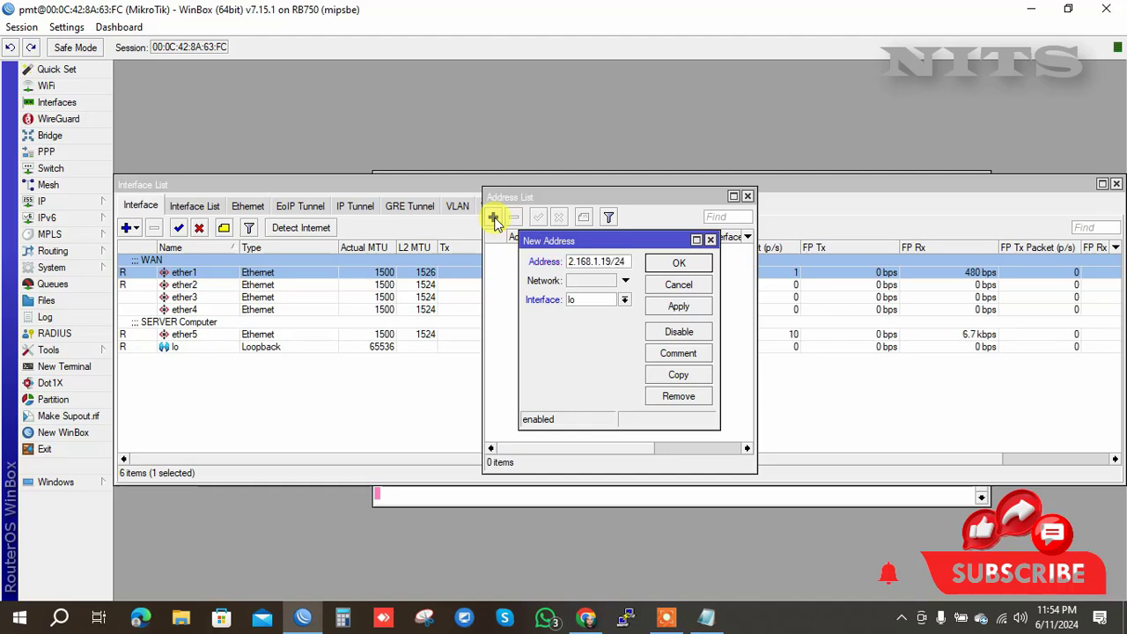
click(604, 301)
click(598, 314)
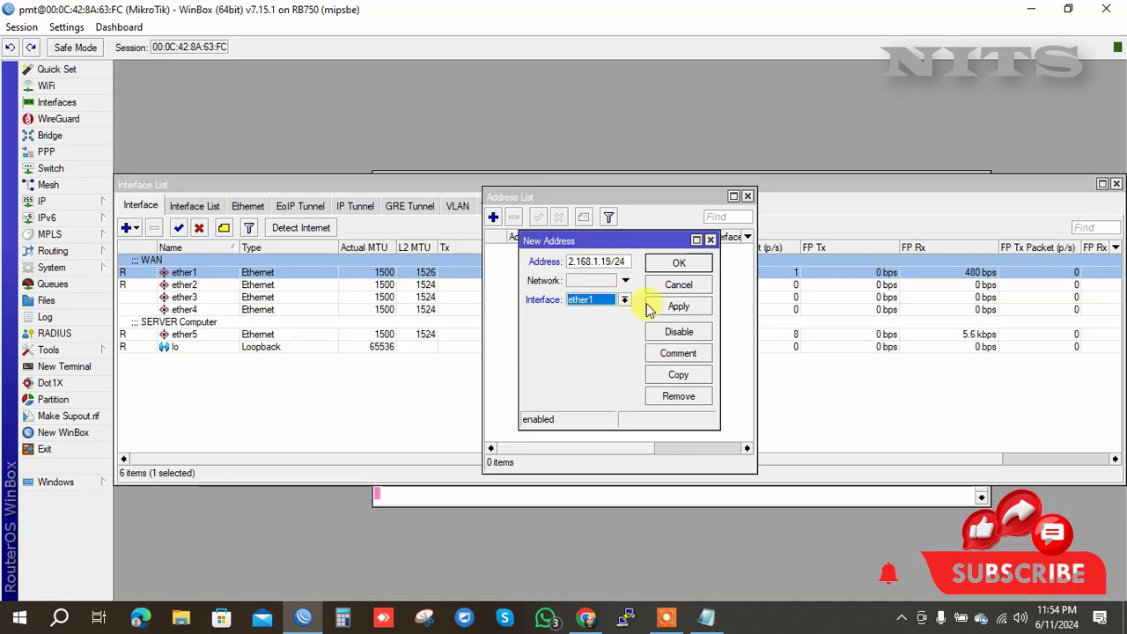
click(673, 306)
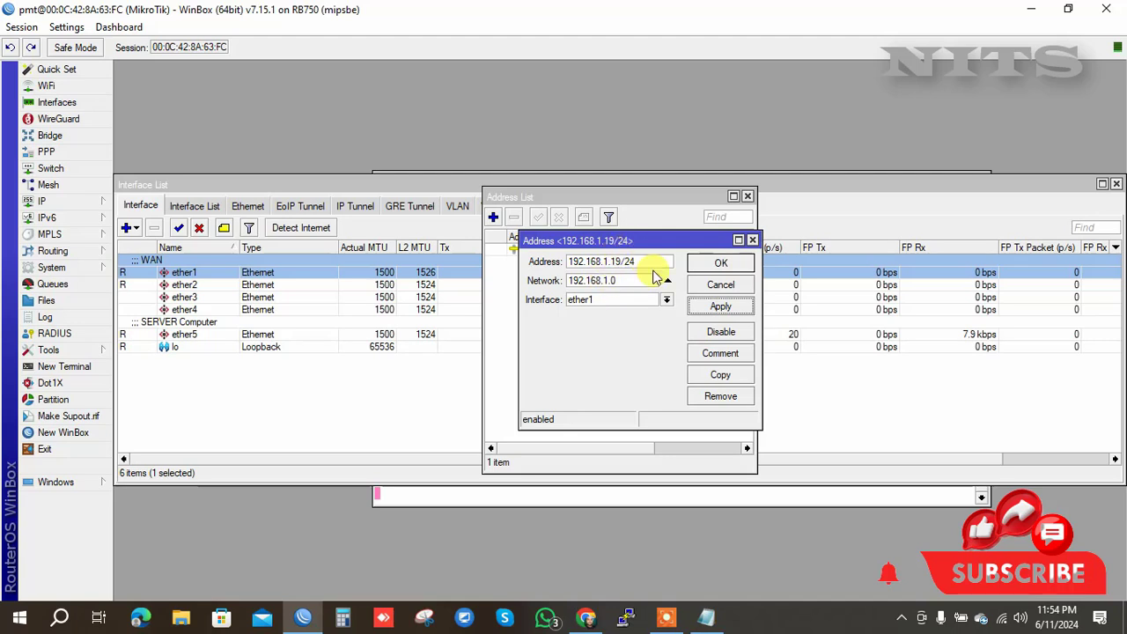
click(719, 264)
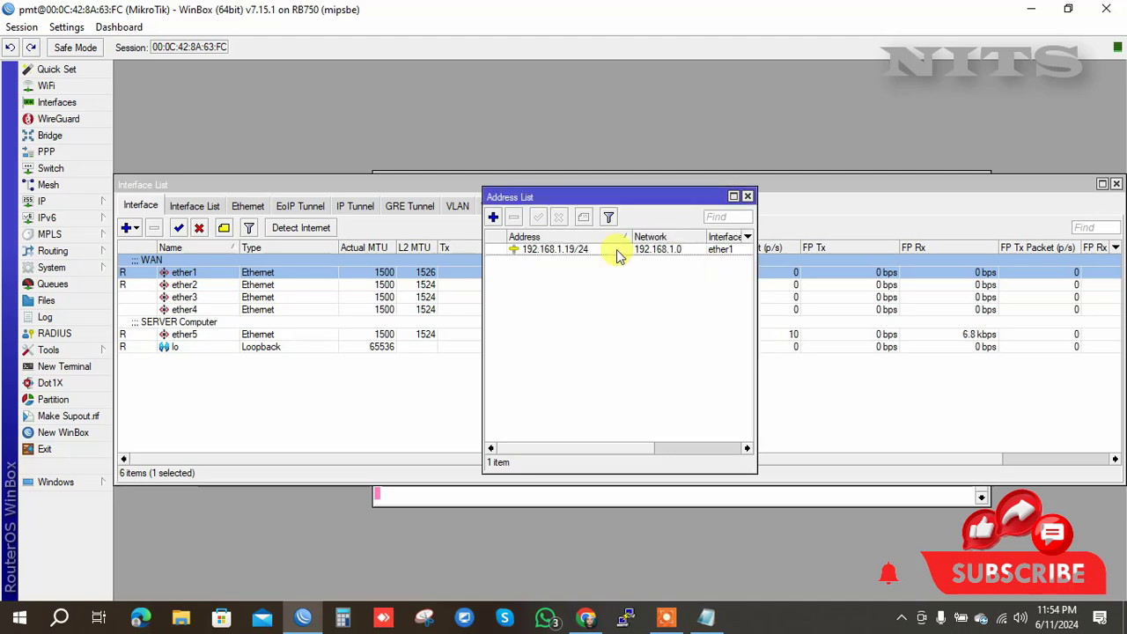
Ping the gateway 192.168.1.1 from a new terminal, then close that terminal
click(66, 367)
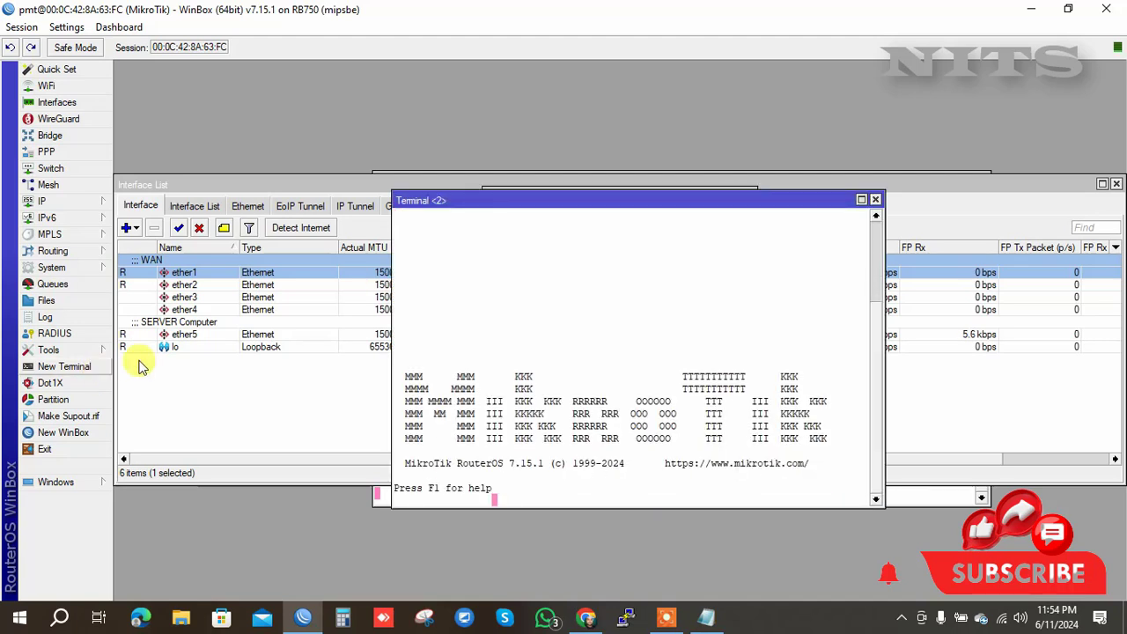
text(ping)
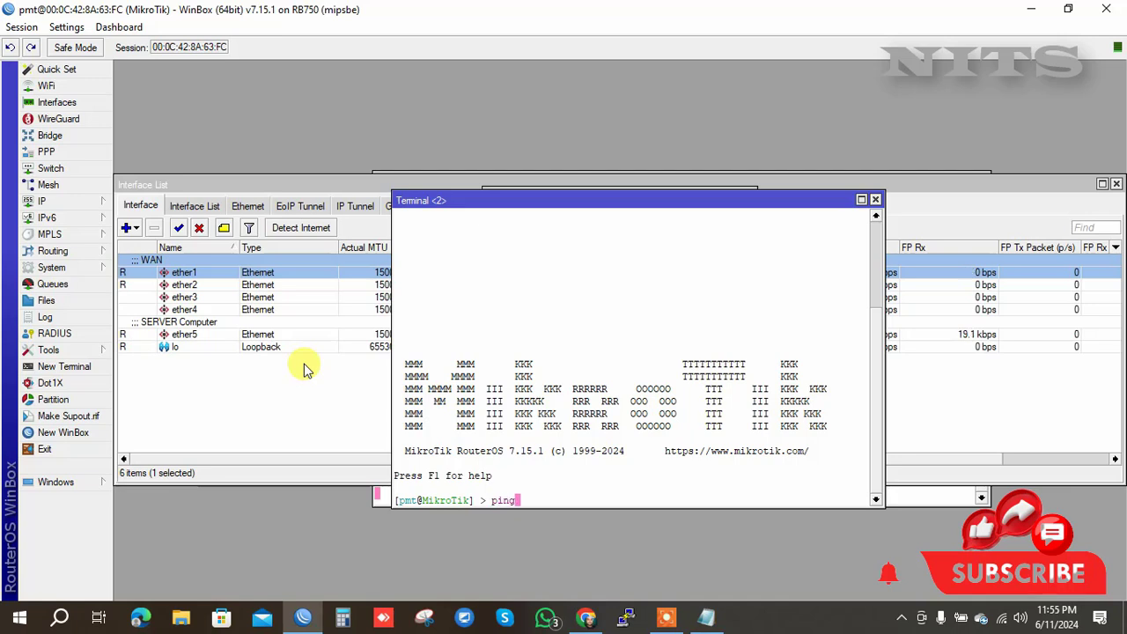
text( 192.168.1.1)
key(Return)
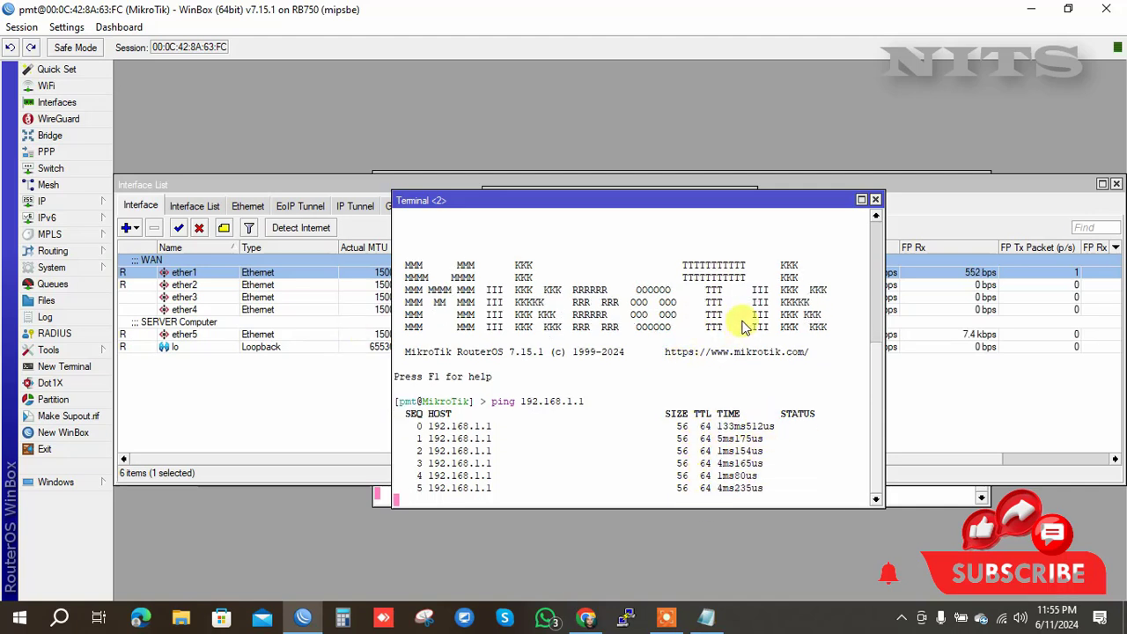
click(876, 201)
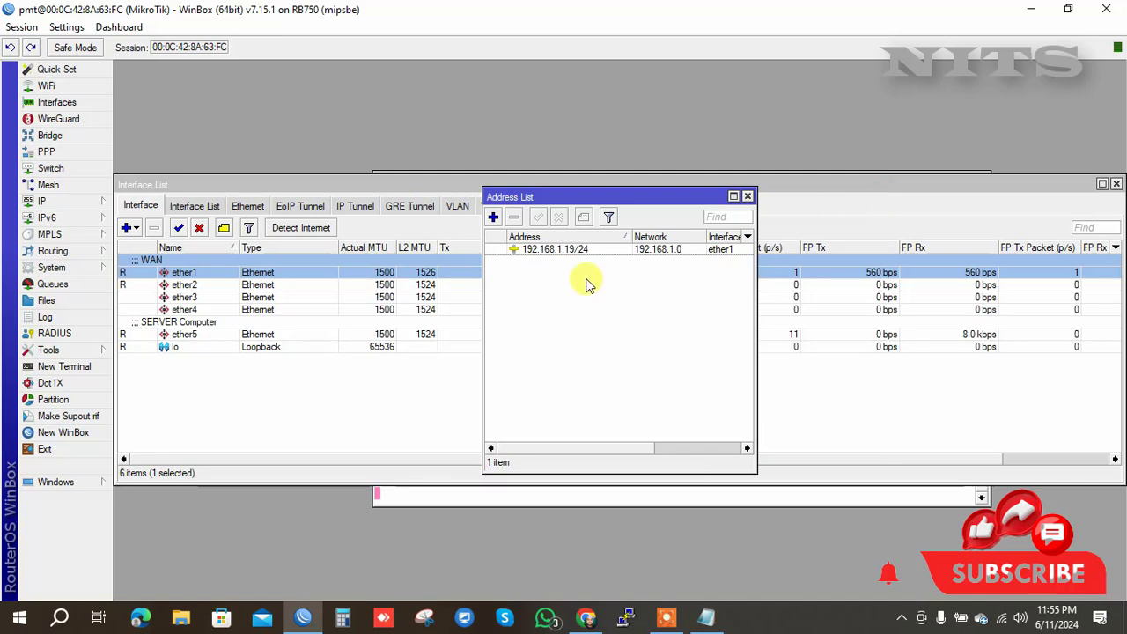
Add the comment "ISP INT" to the 192.168.1.19/24 address entry
click(637, 251)
click(584, 218)
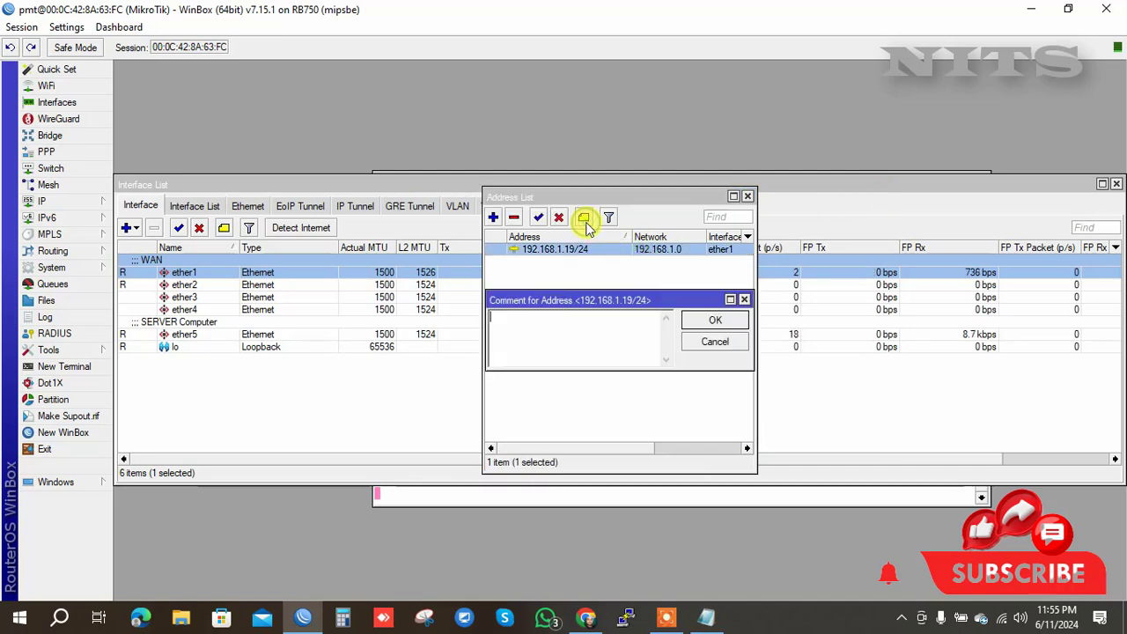
text(IS)
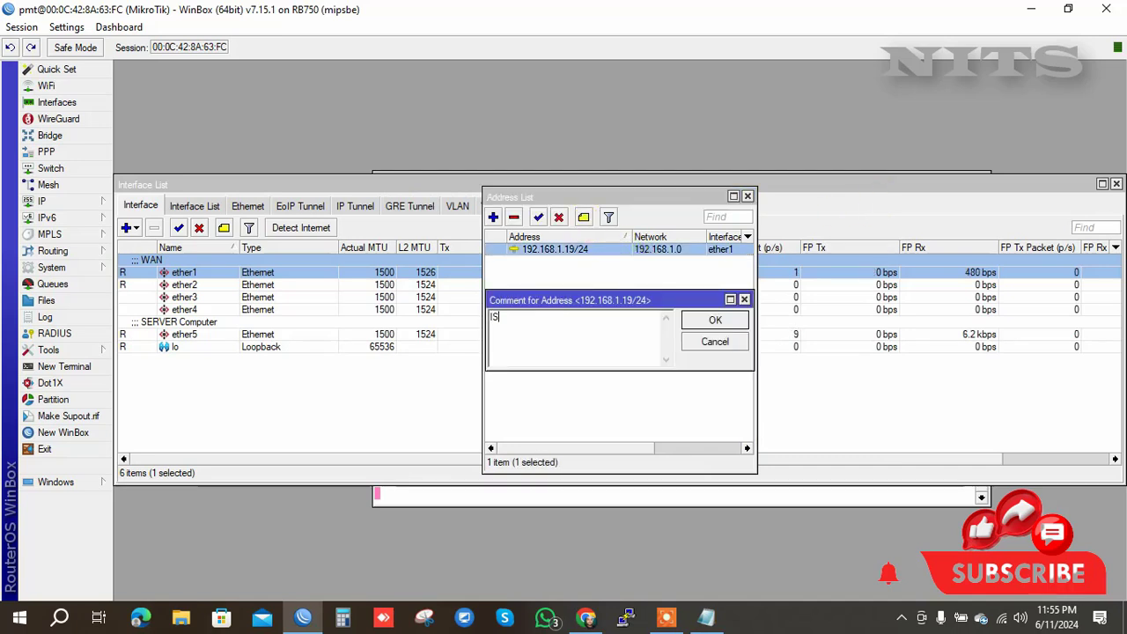
text(P INT)
key(Return)
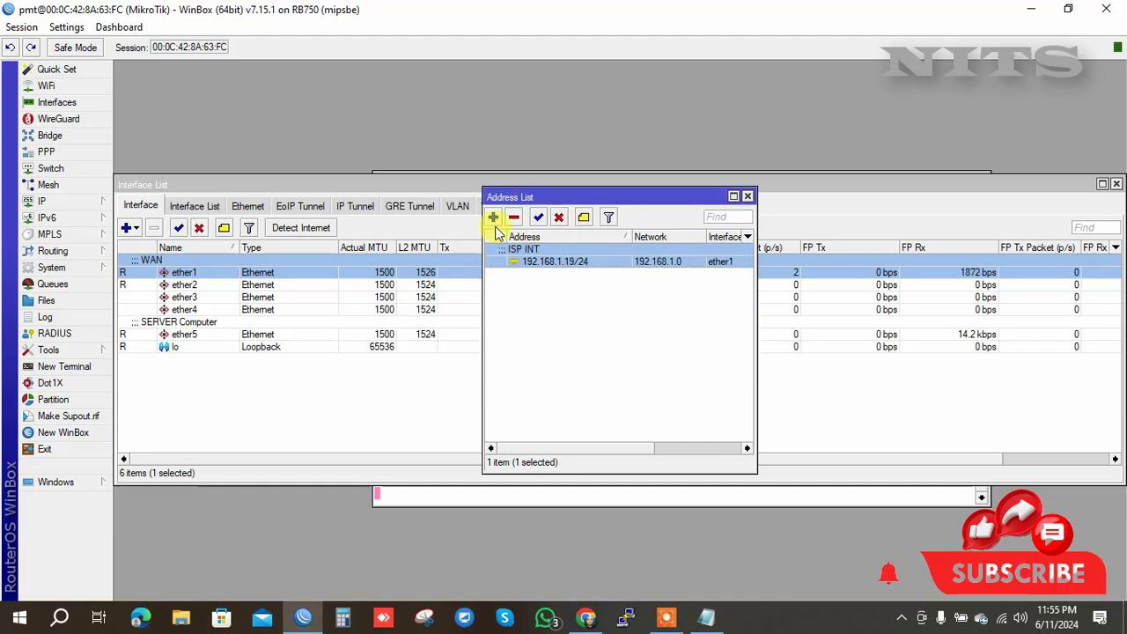
click(494, 219)
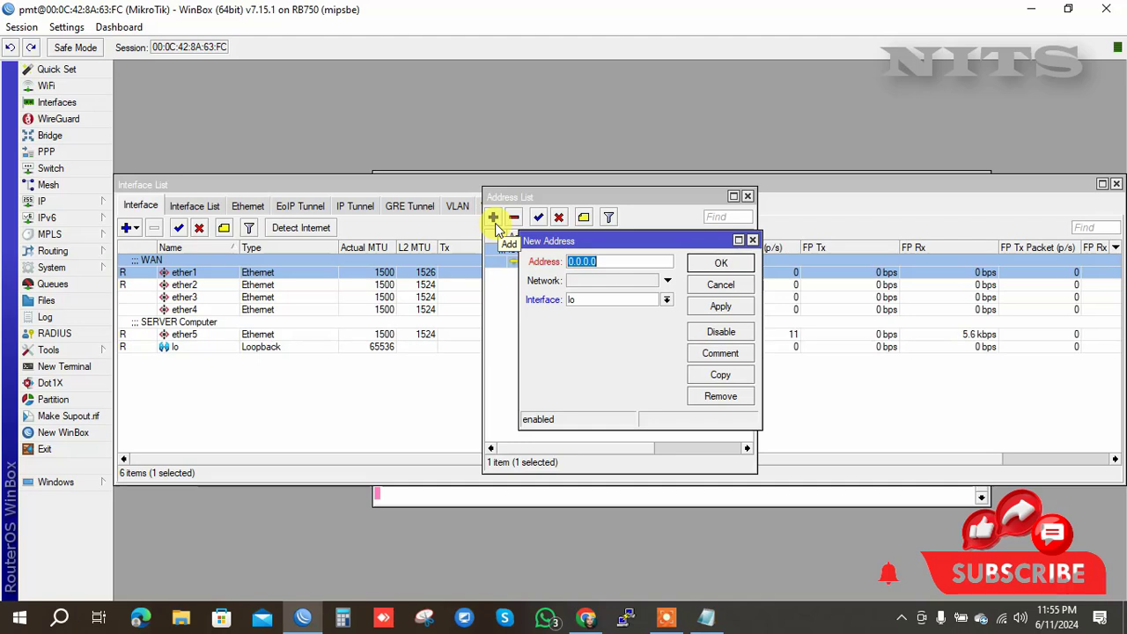
text(1)
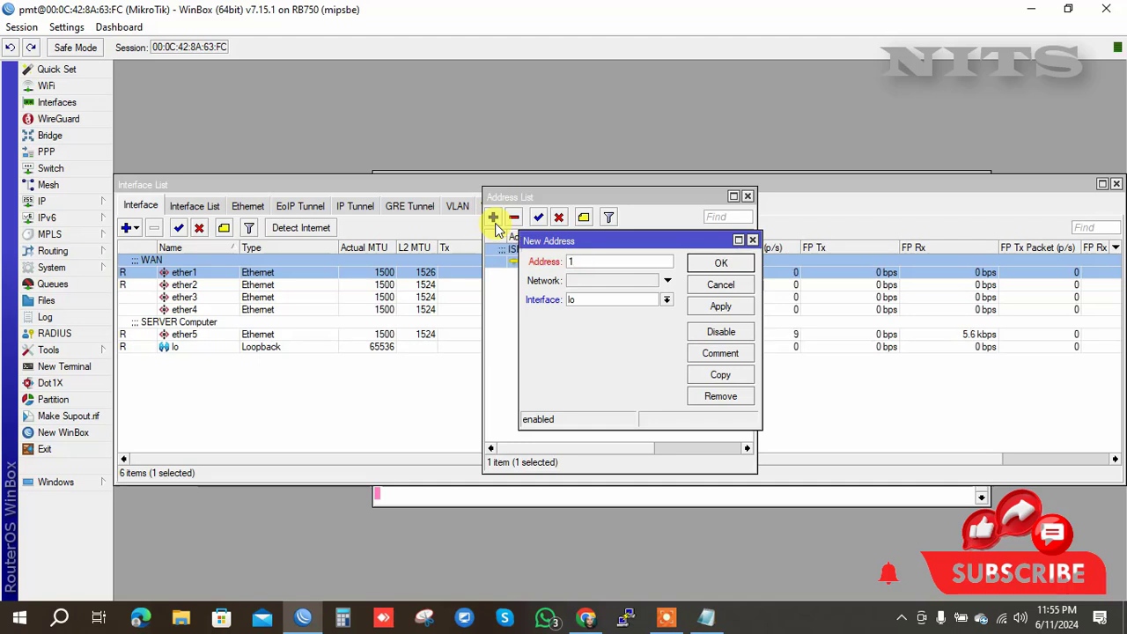
key(BackSpace)
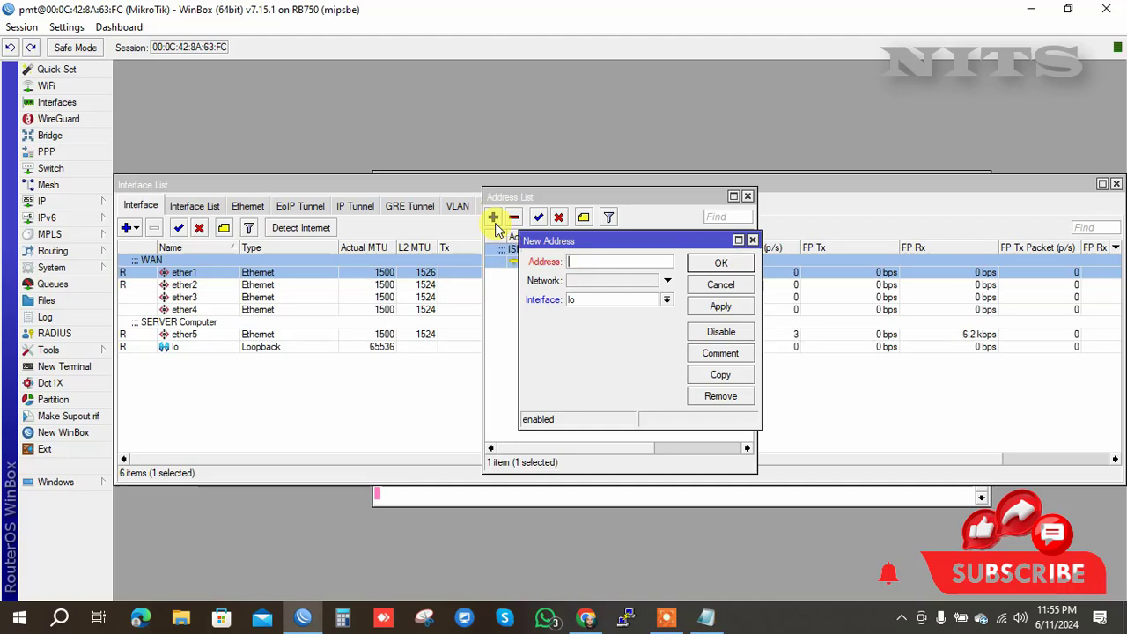
click(721, 285)
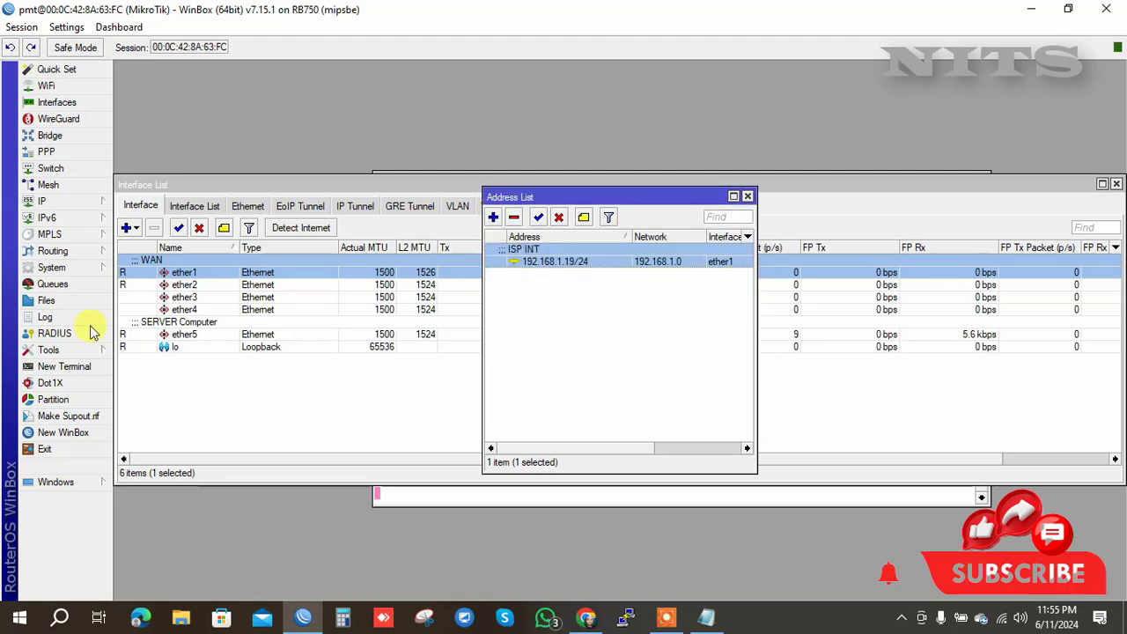
Add a default IP route with destination 0.0.0.0/0 and gateway 192.168.1.1 in the main routing table
click(62, 205)
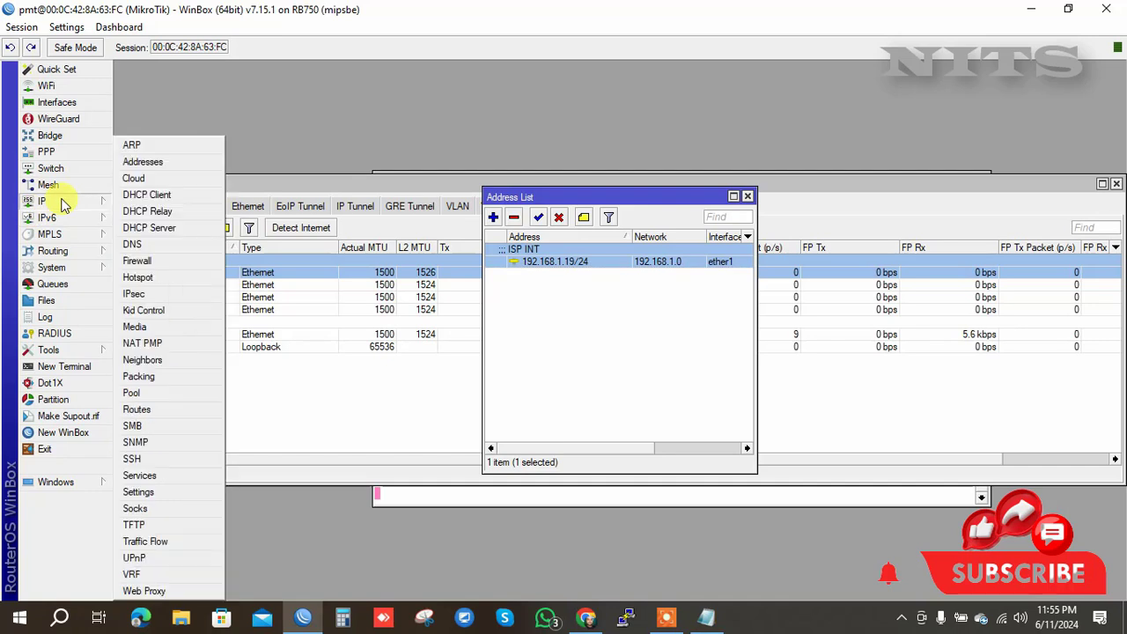
click(139, 410)
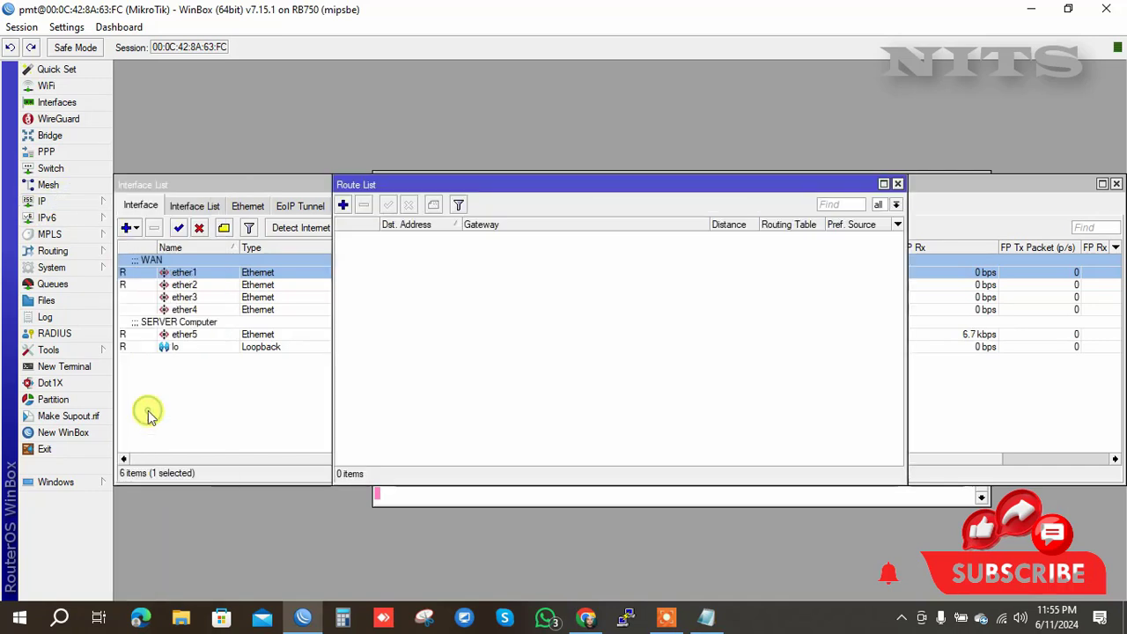
click(343, 204)
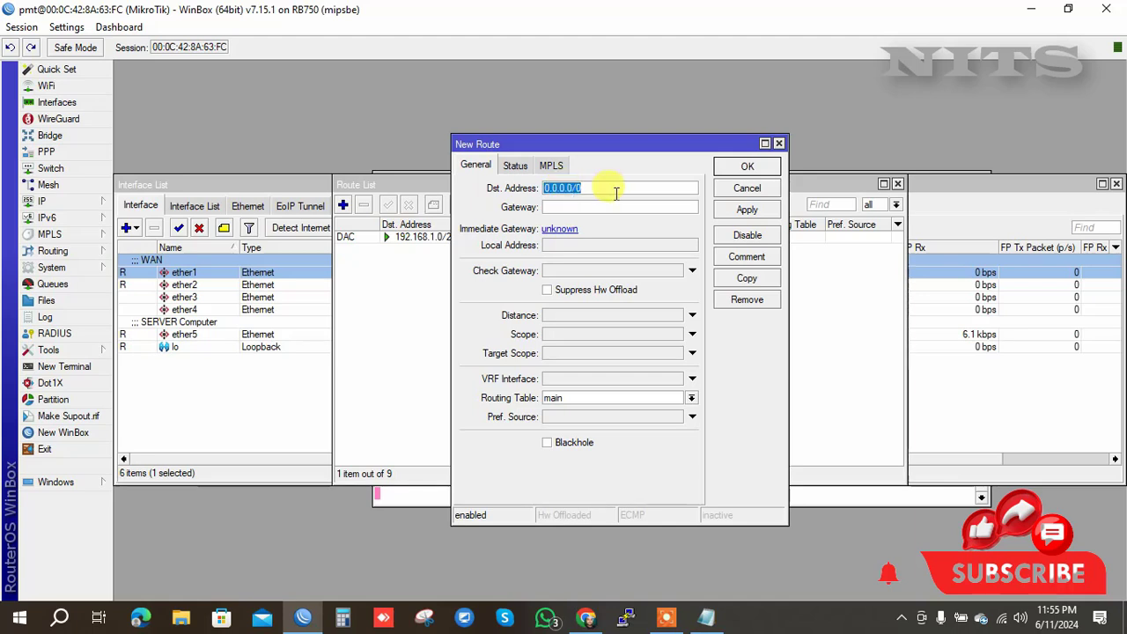
drag(544, 187, 592, 190)
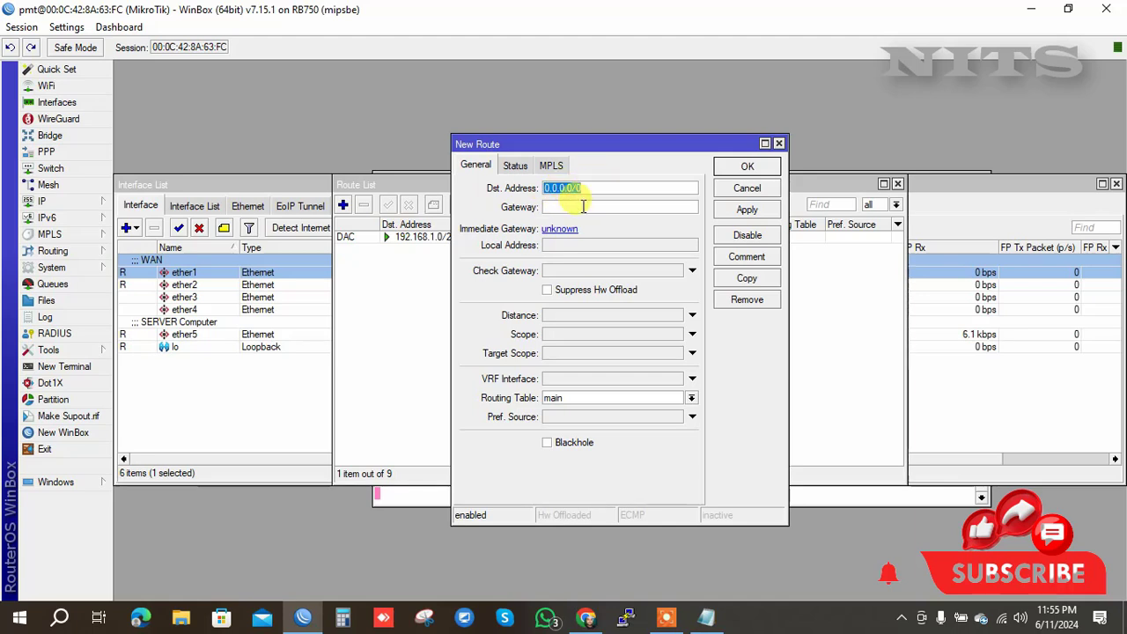
click(584, 190)
click(582, 206)
text(19)
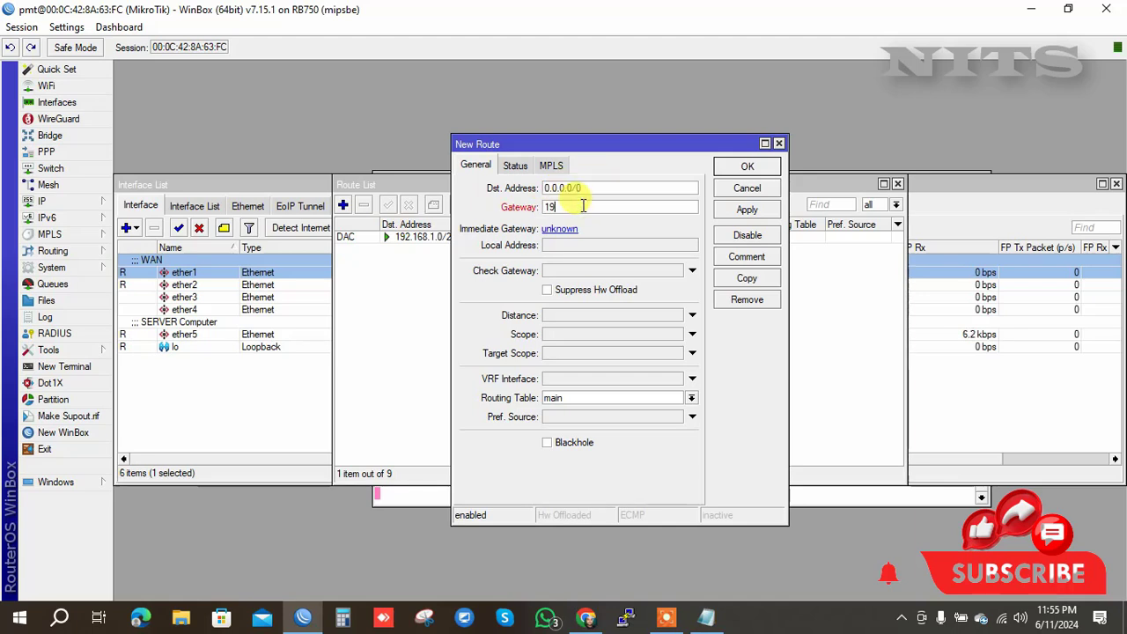
text(2.168.1.1)
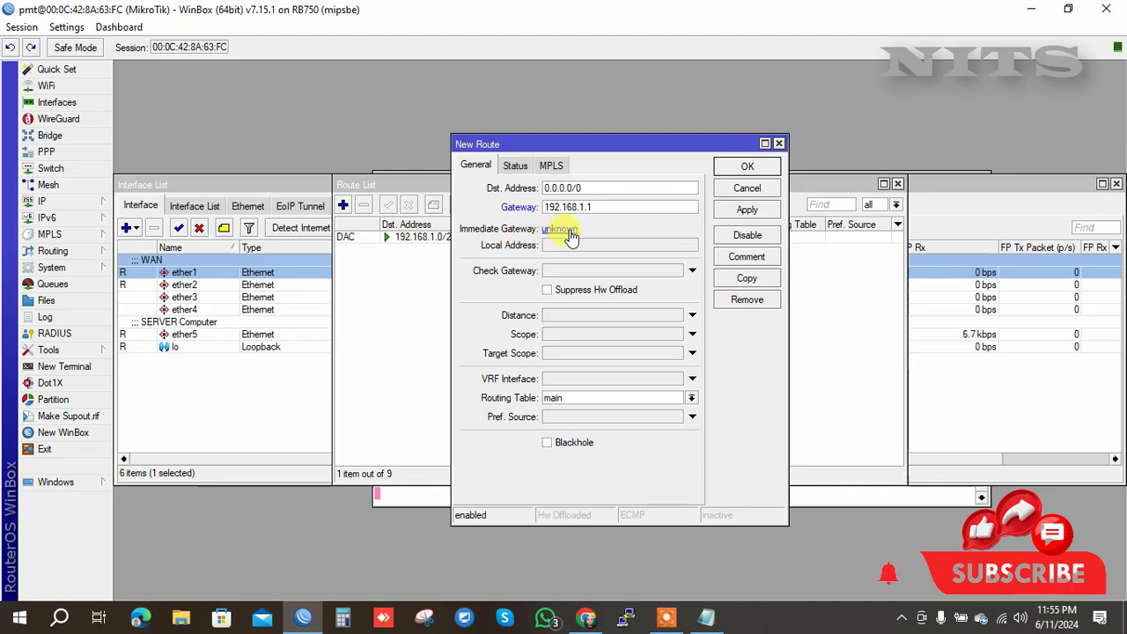
click(754, 211)
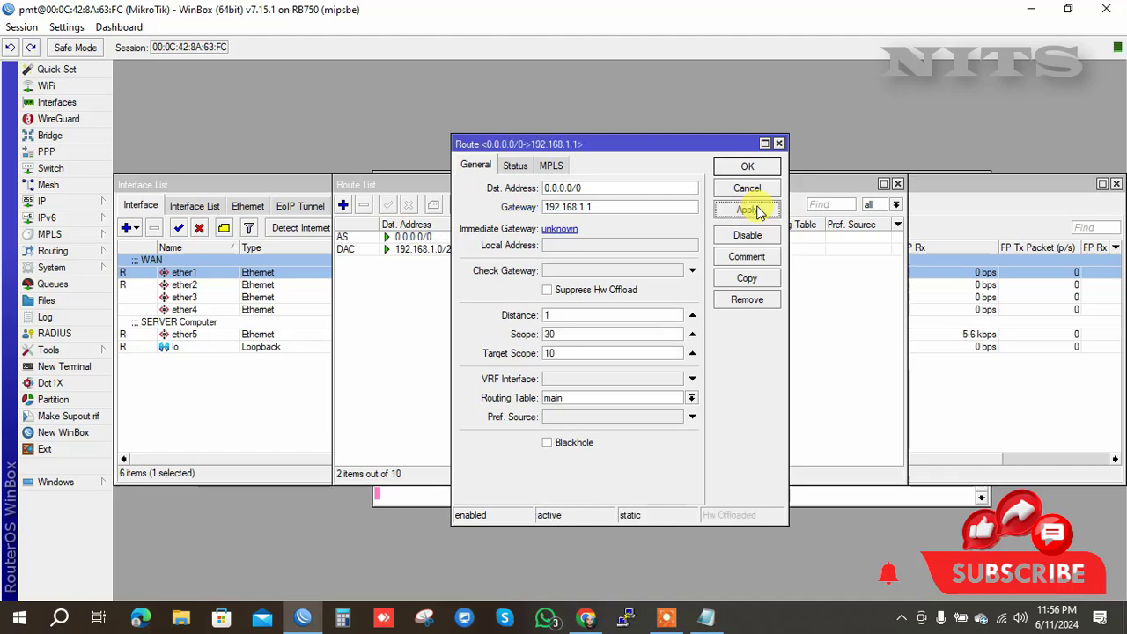
click(747, 168)
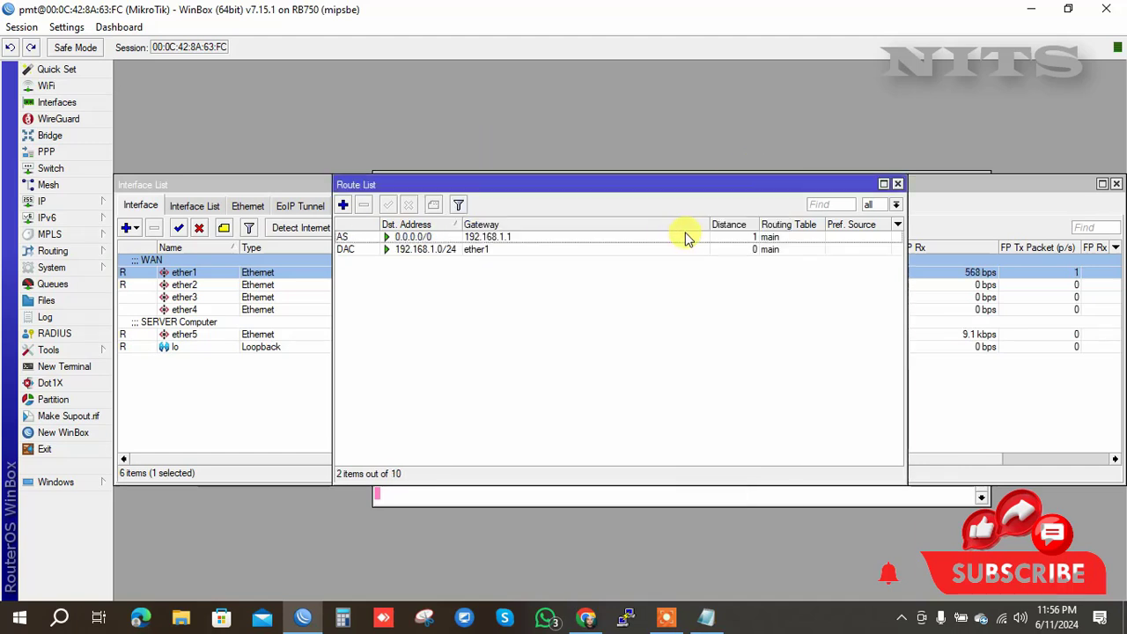
Add a firewall NAT rule in the srcnat chain with the action set to masquerade
click(738, 237)
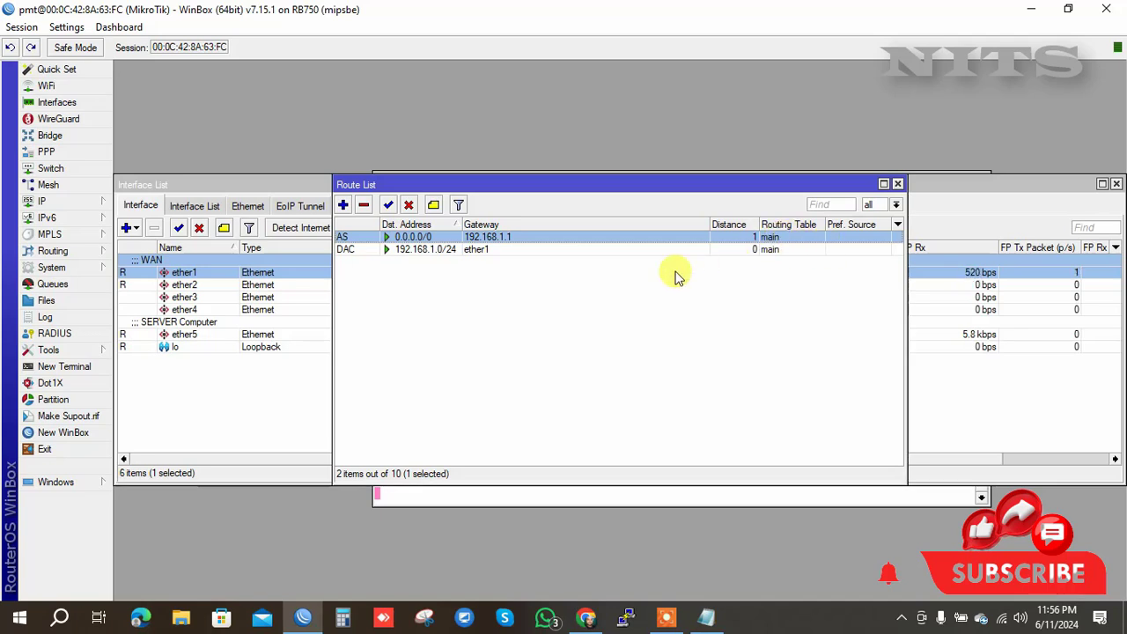
click(58, 204)
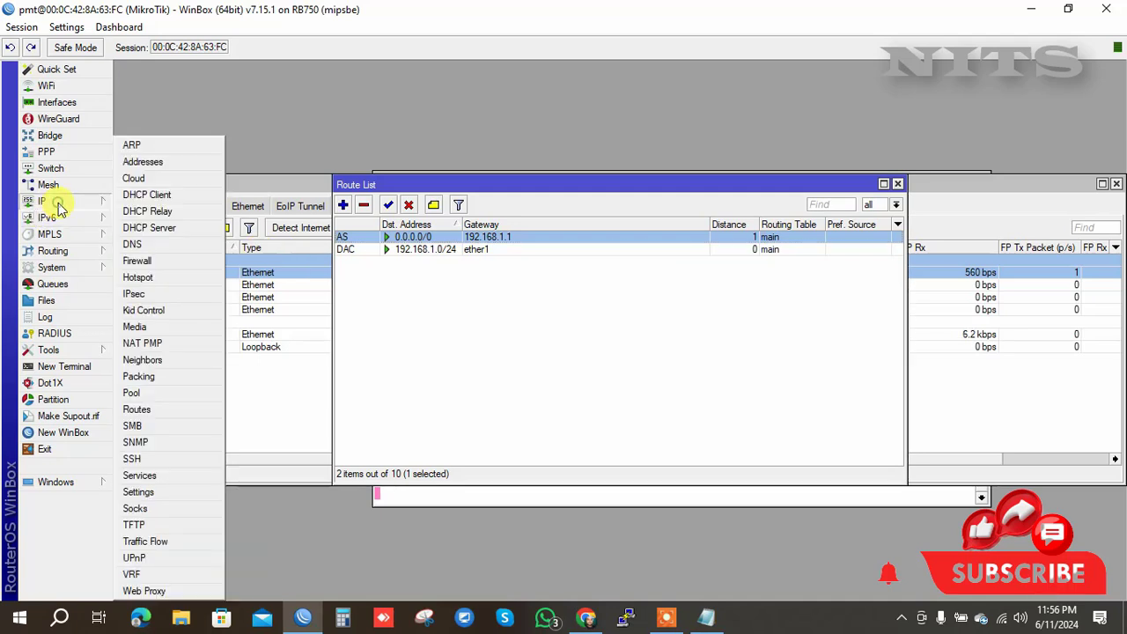
click(140, 262)
click(317, 206)
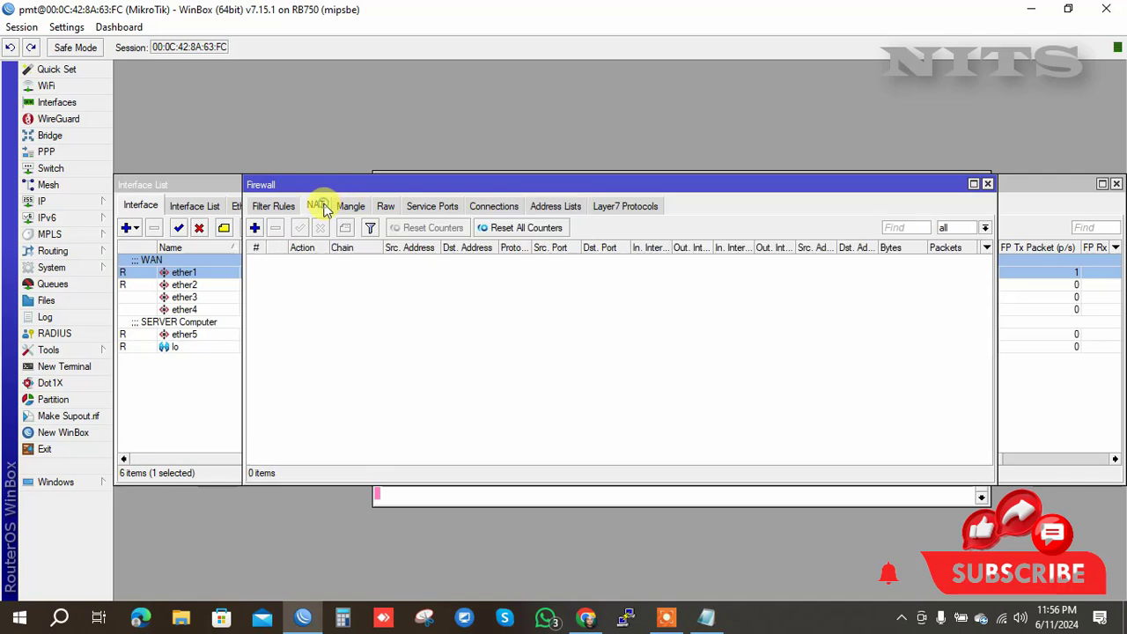
click(254, 227)
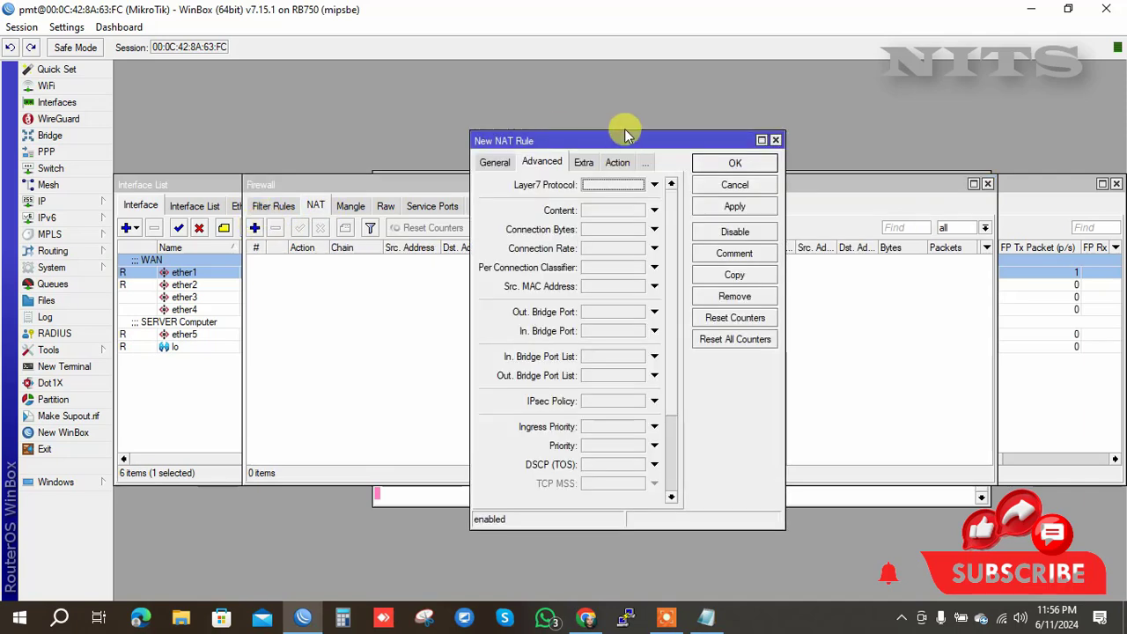
click(619, 164)
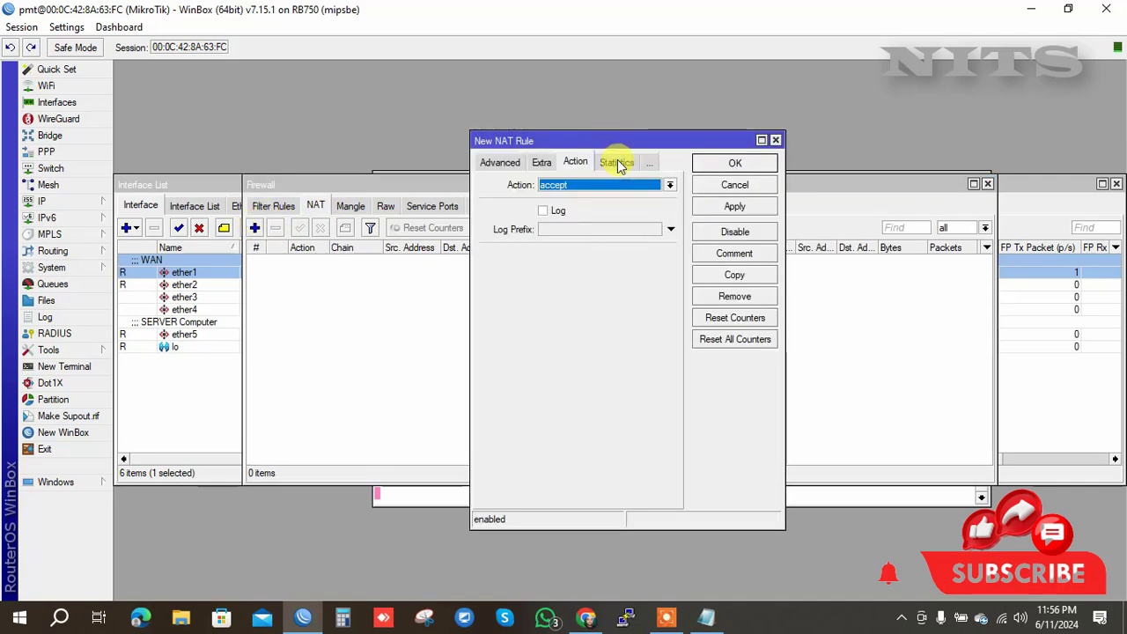
click(607, 185)
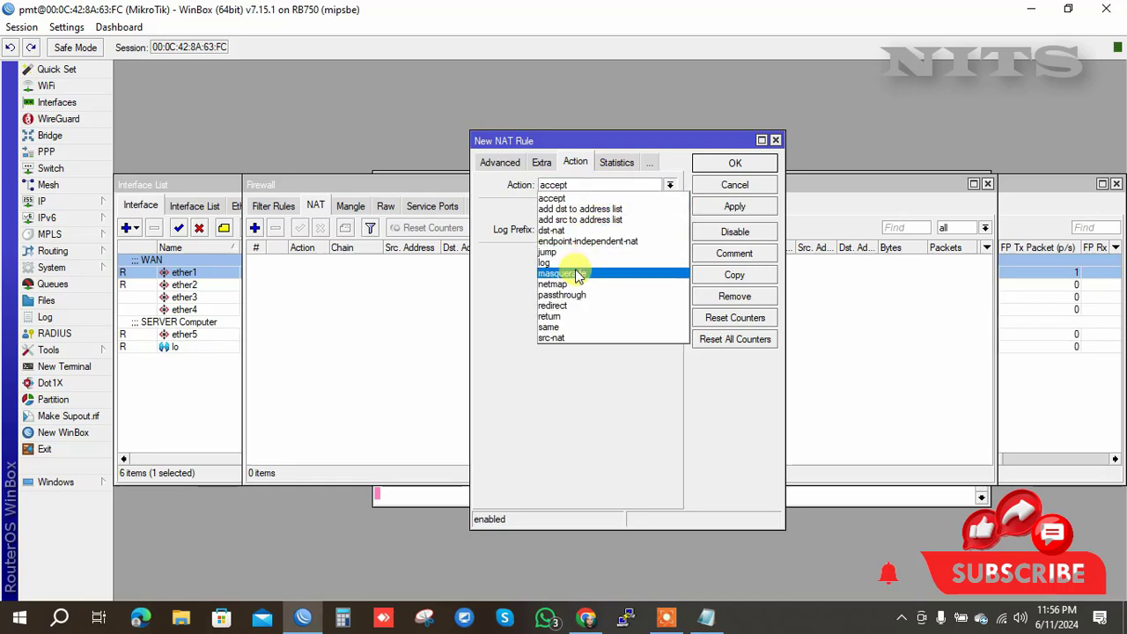
click(577, 273)
click(737, 165)
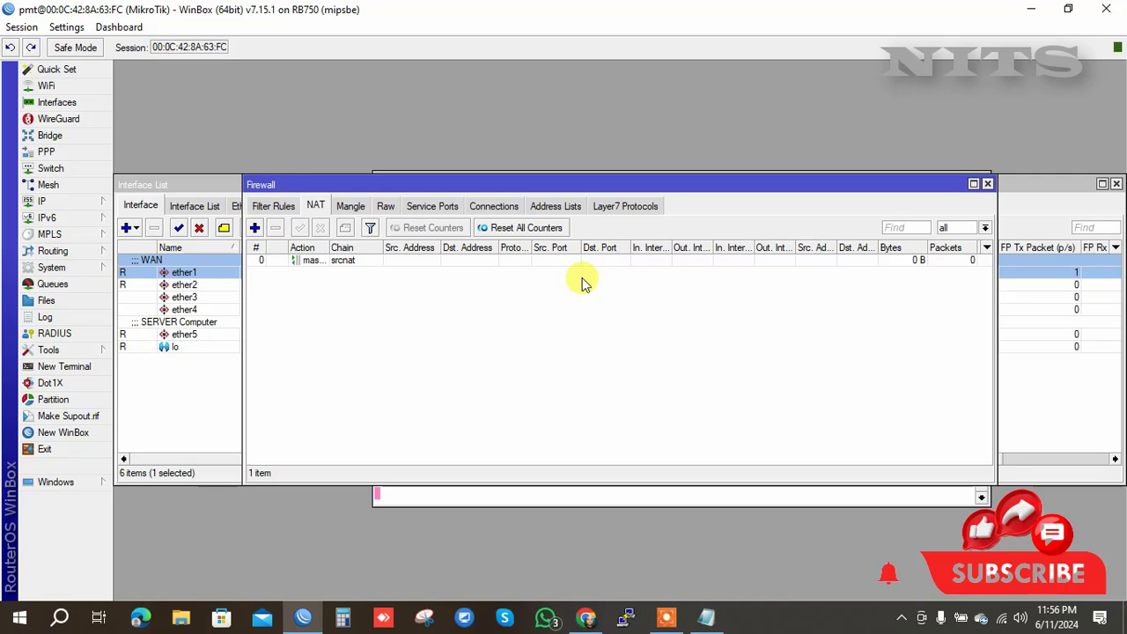
Set the router's DNS server to 8.8.8.8 and close the firewall window
click(92, 199)
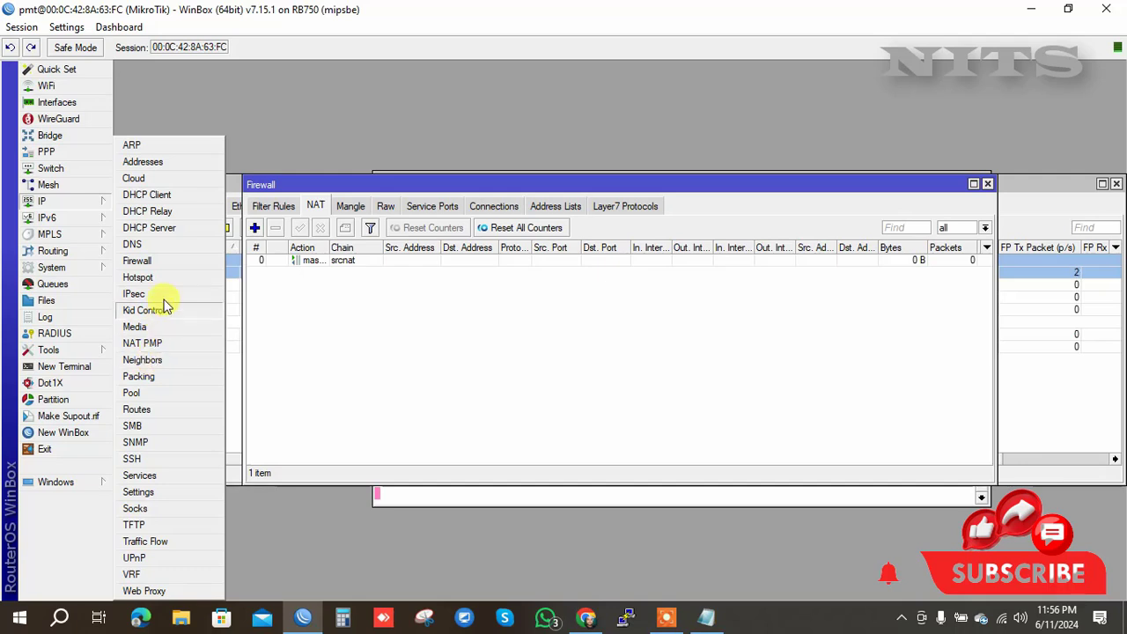
click(172, 247)
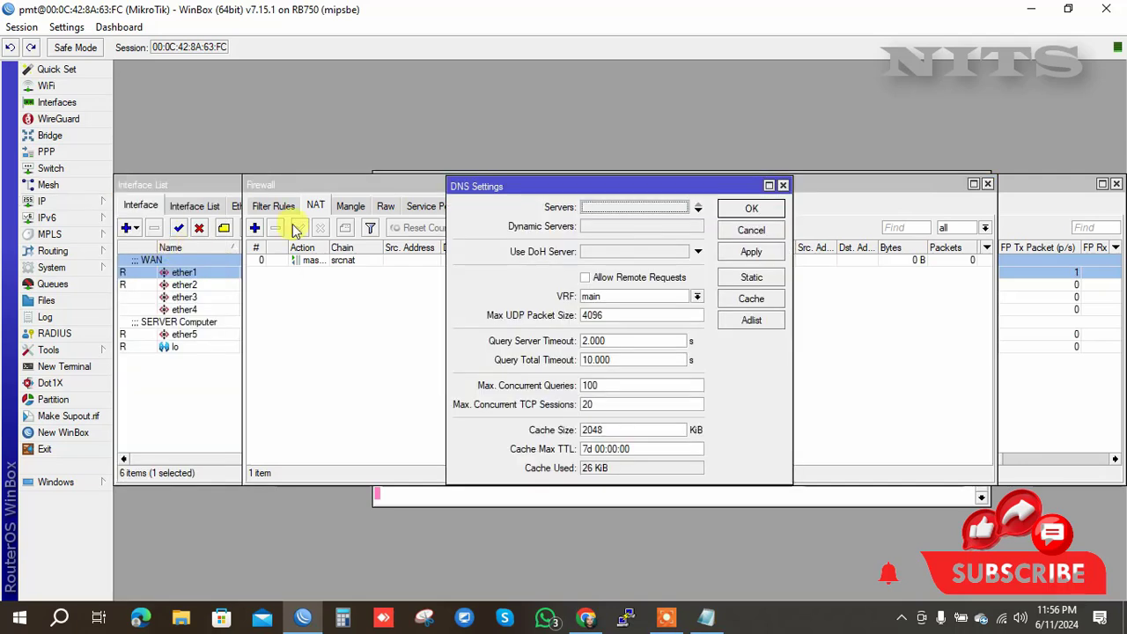
double_click(607, 210)
text(8)
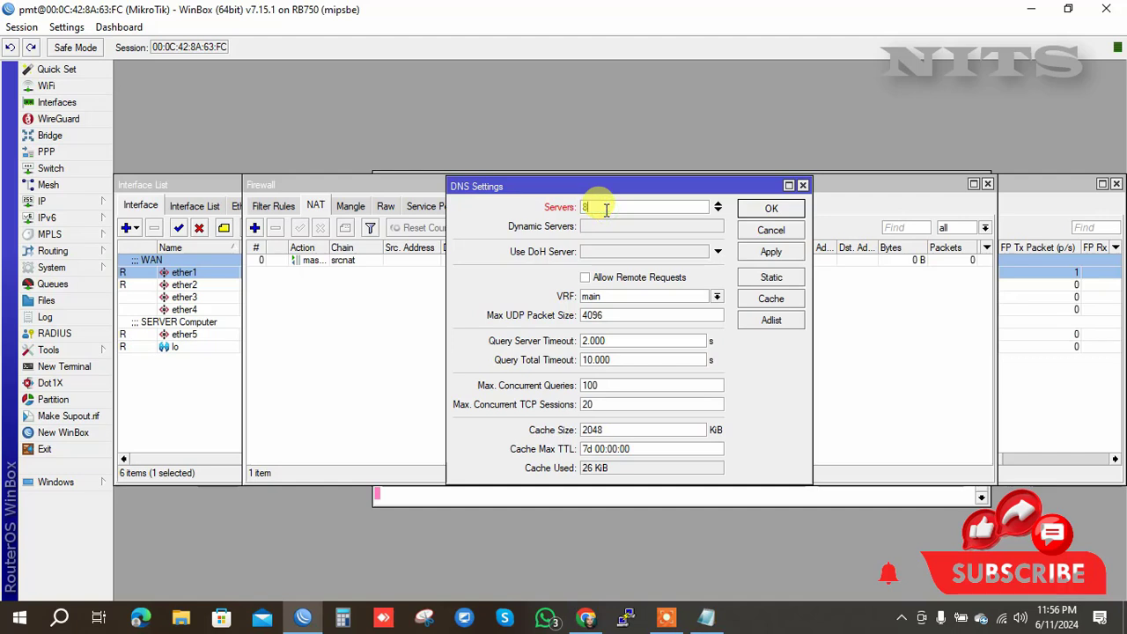
text(.8.8.8)
key(Return)
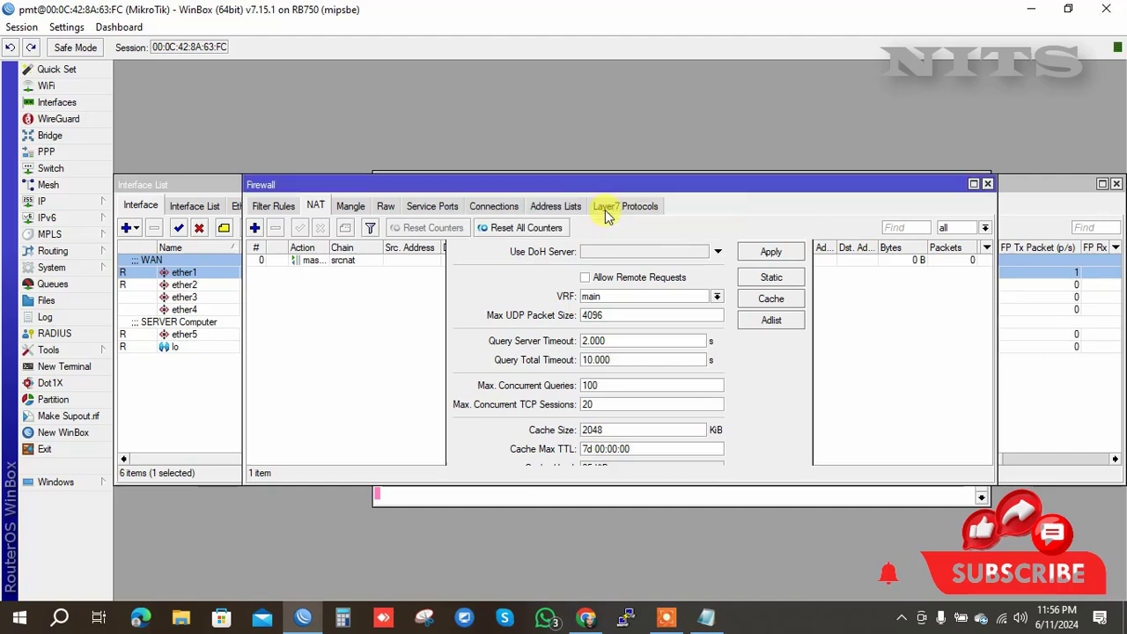
click(988, 185)
Replace the terminal pinging 8.8.8.8 with a new one, ping yahoo.com from it, then close it and the route list
click(617, 497)
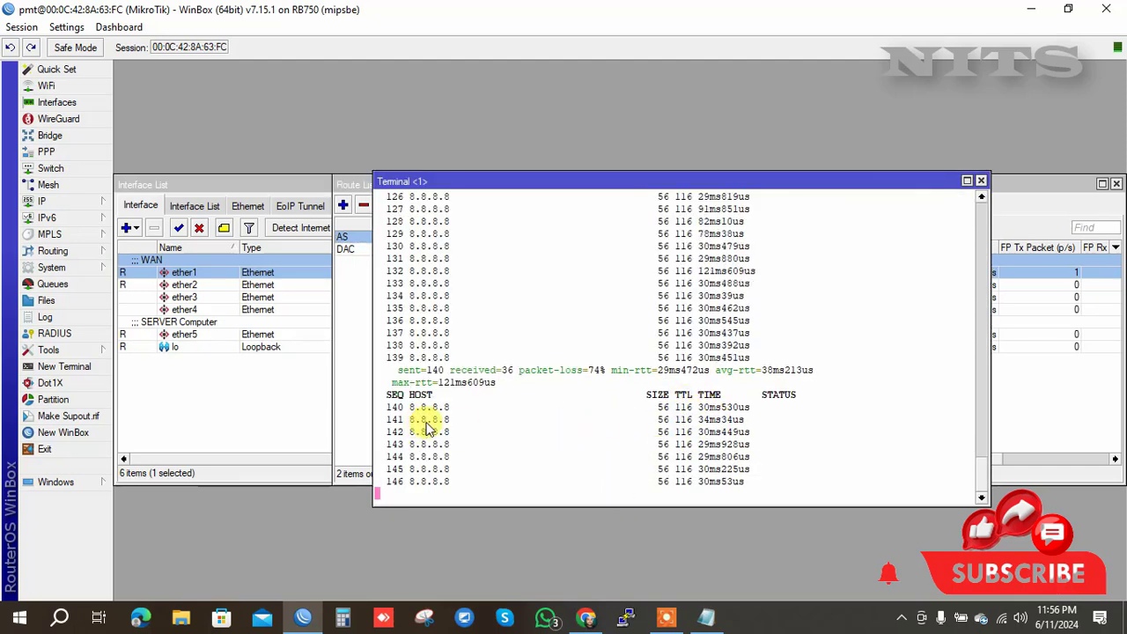
click(980, 182)
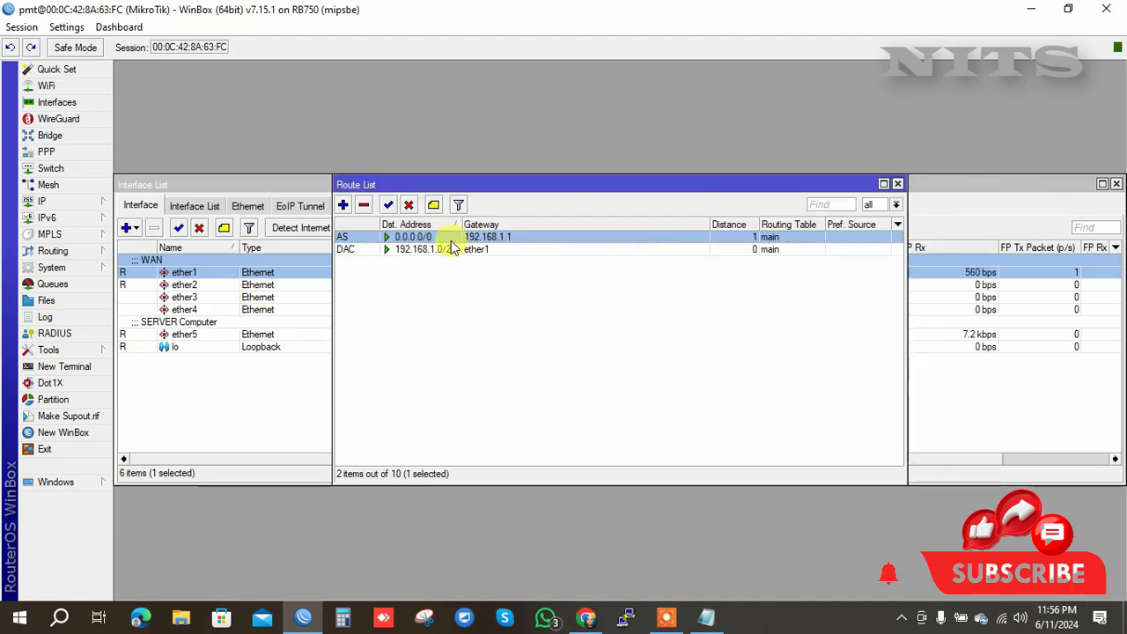
click(95, 368)
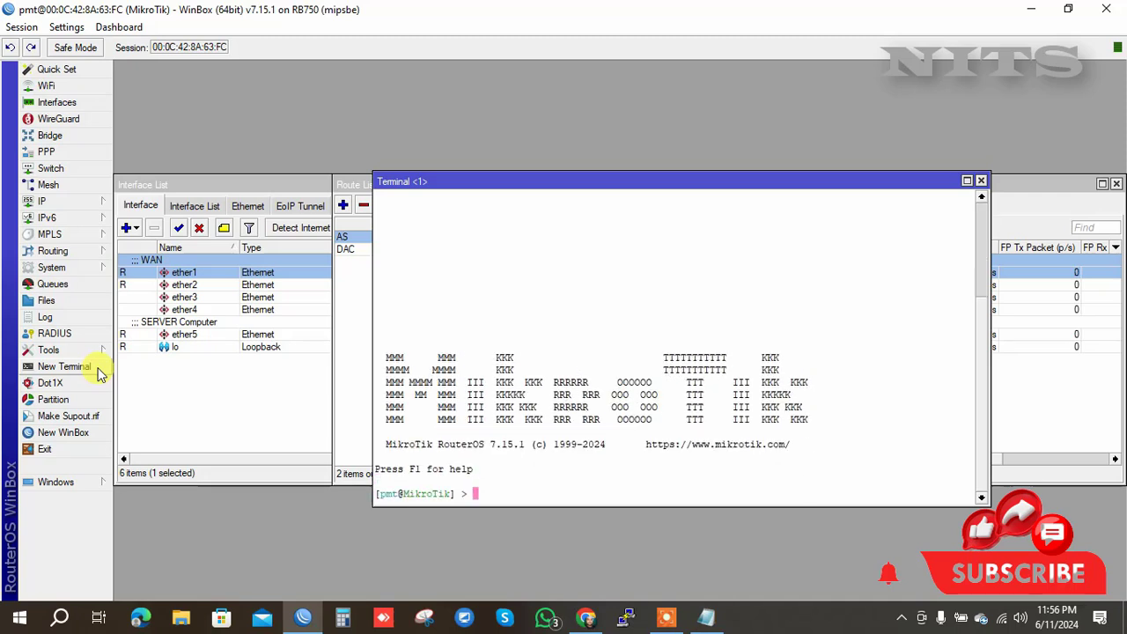
text(ping yahoo.com)
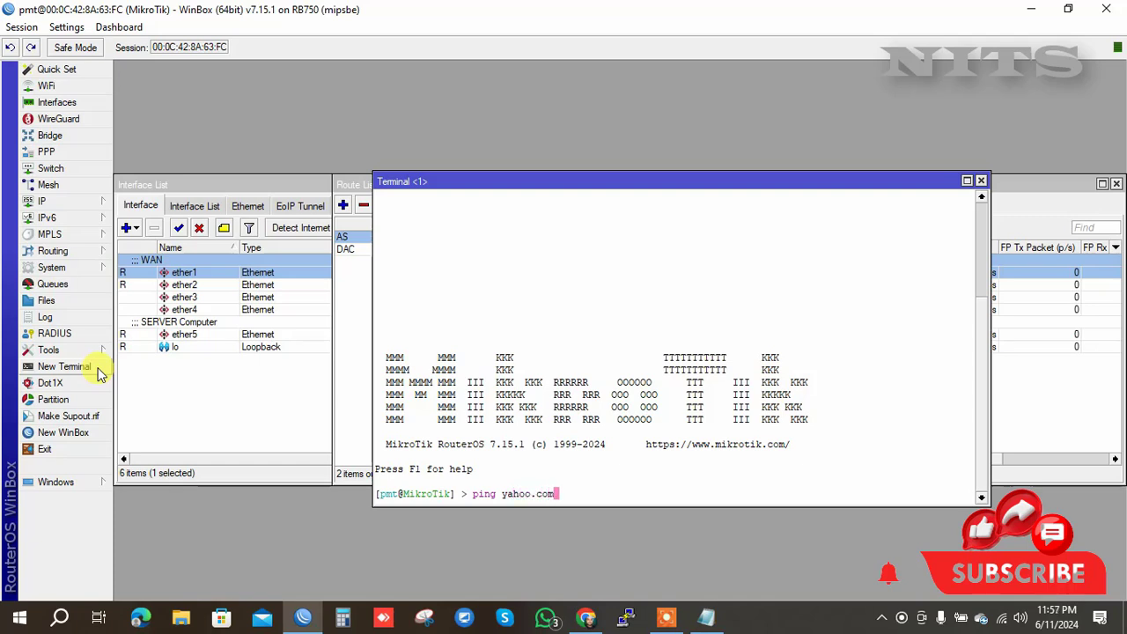
key(Return)
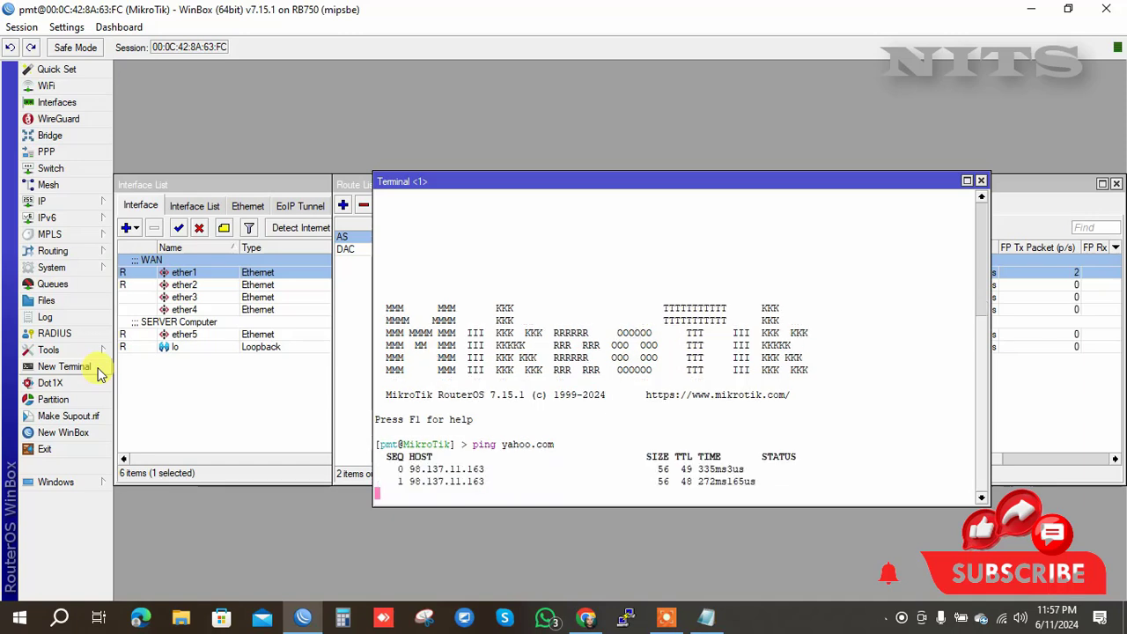
click(982, 183)
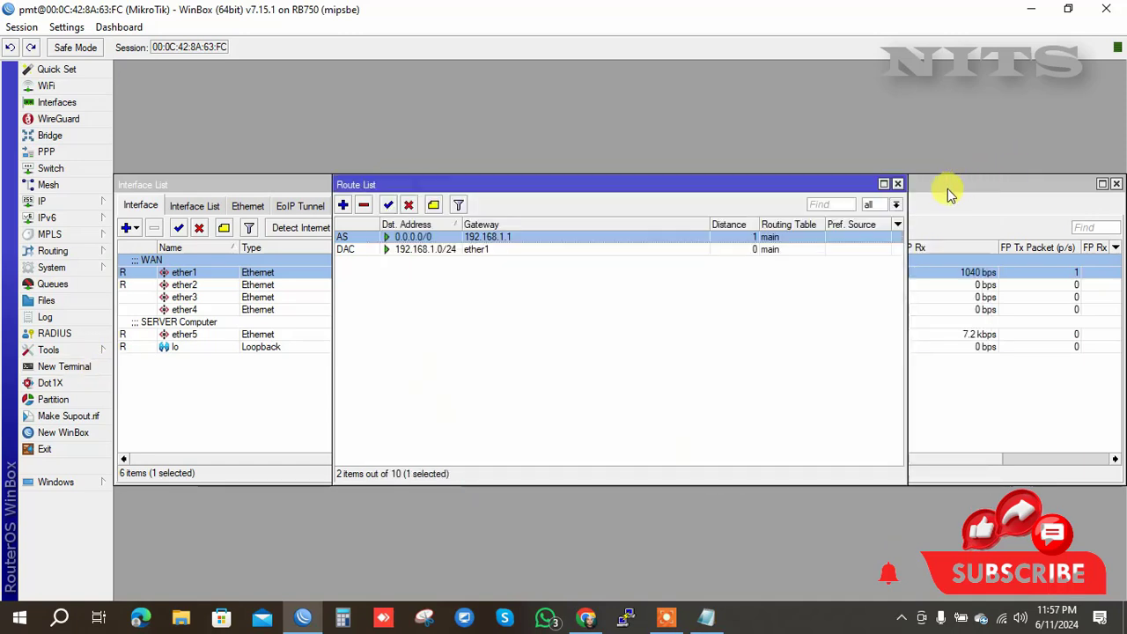
click(898, 184)
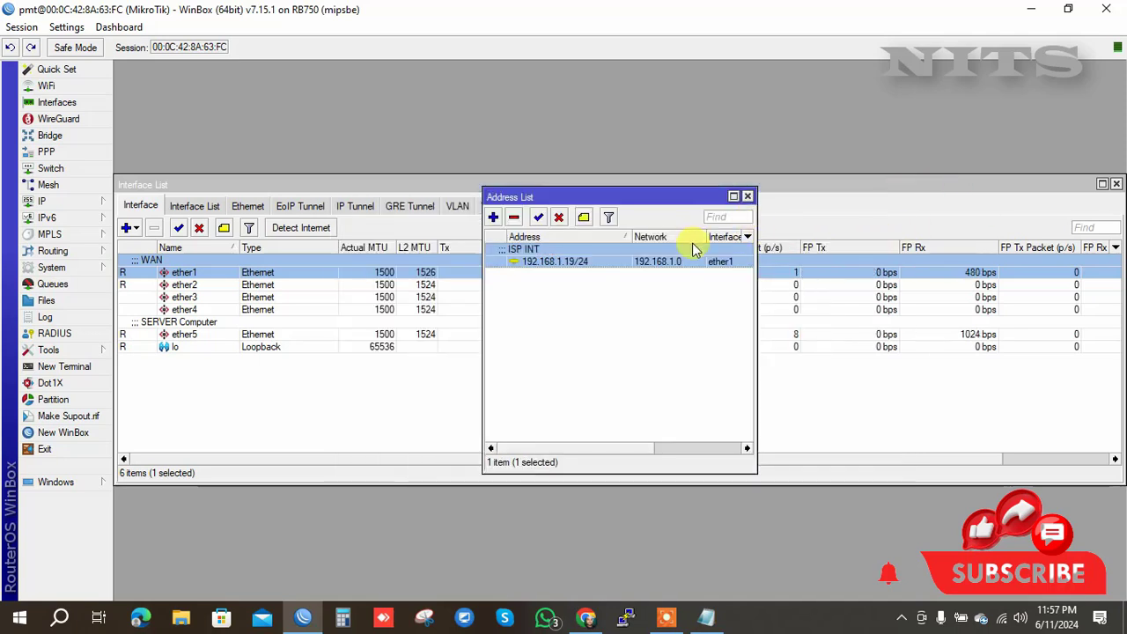
click(494, 217)
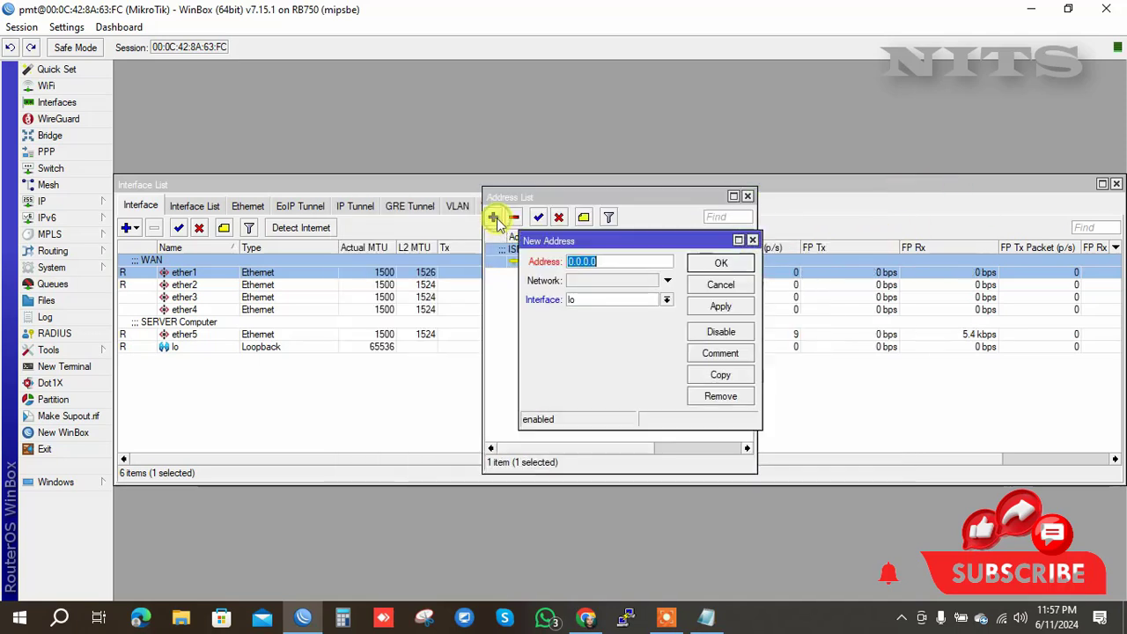
text(10)
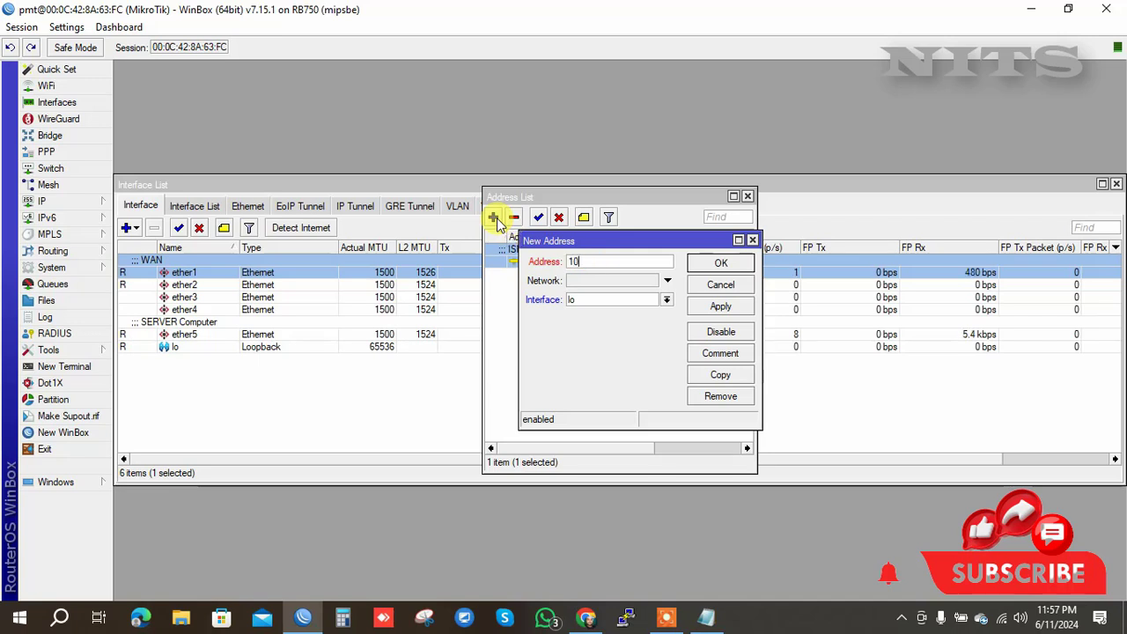
text(.15.16.1/24)
click(644, 303)
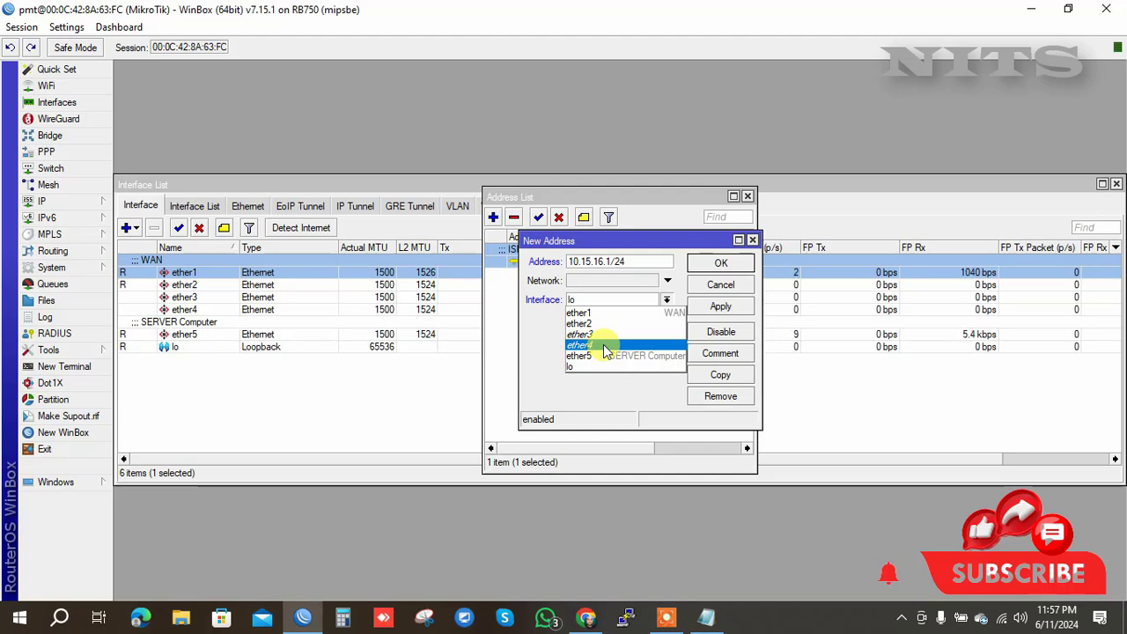
click(644, 267)
click(645, 262)
right_click(646, 261)
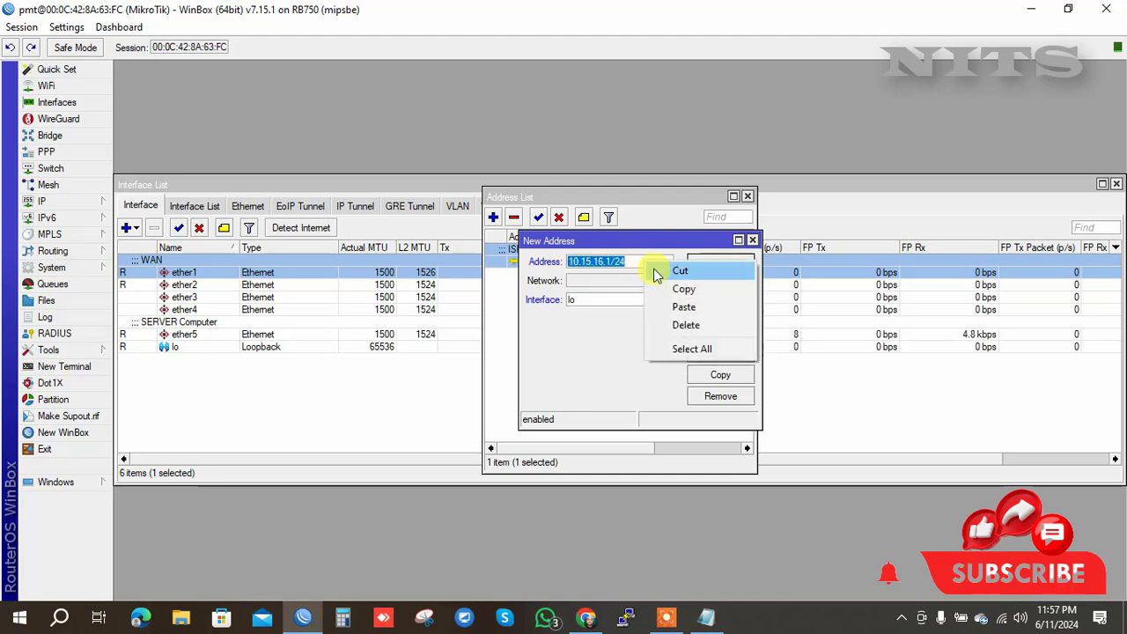
click(675, 289)
click(712, 287)
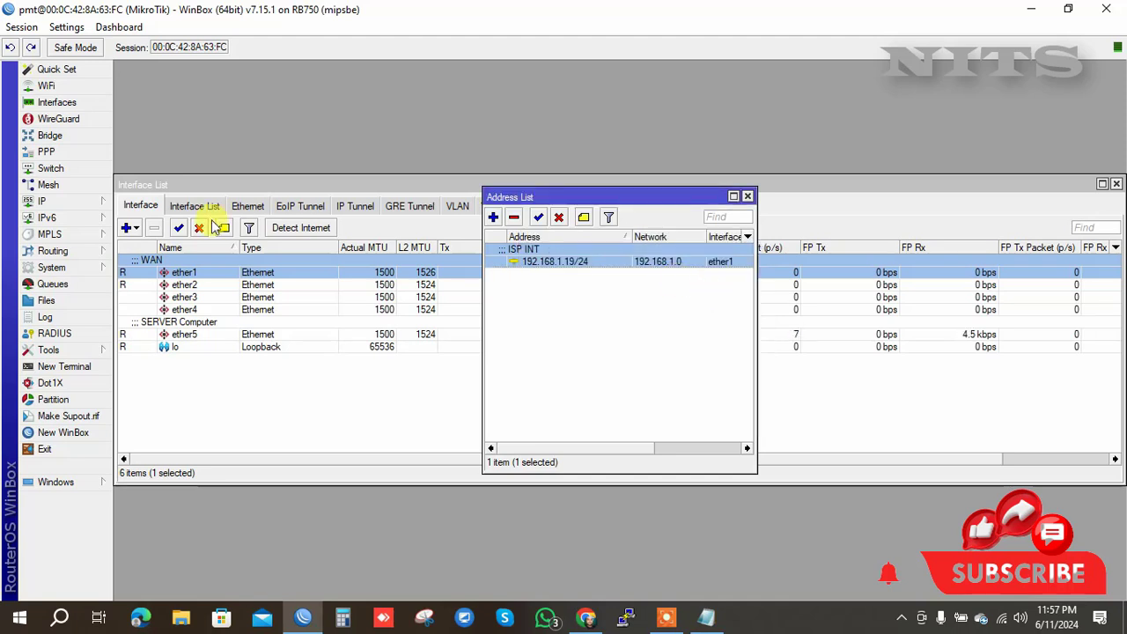
Create a new bridge interface named "Hotspot LAN"
click(51, 137)
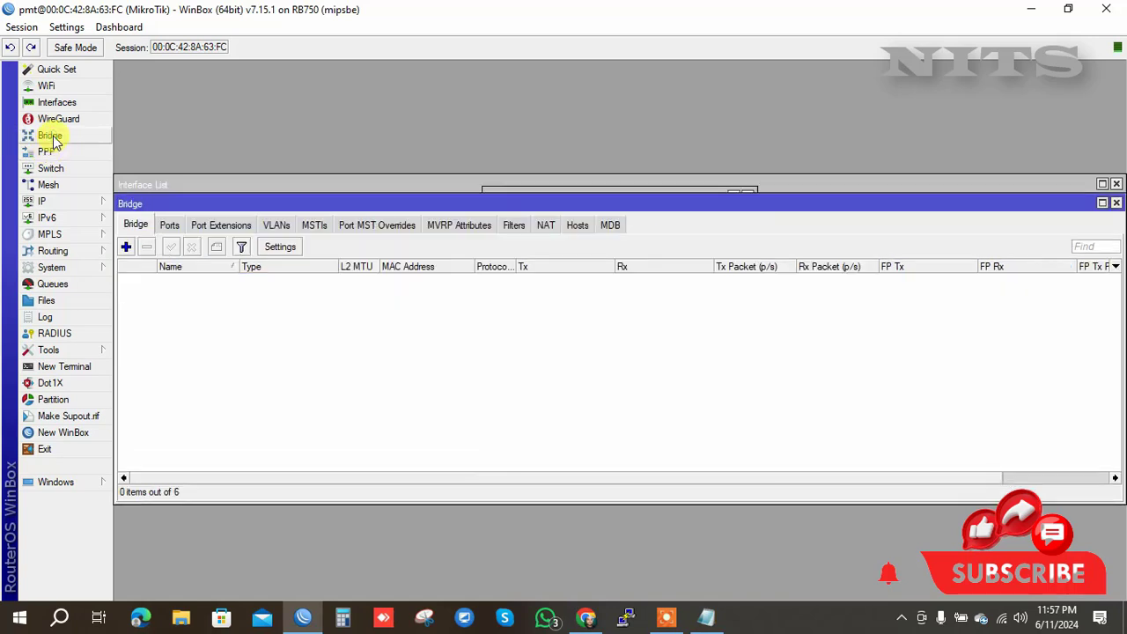
click(127, 248)
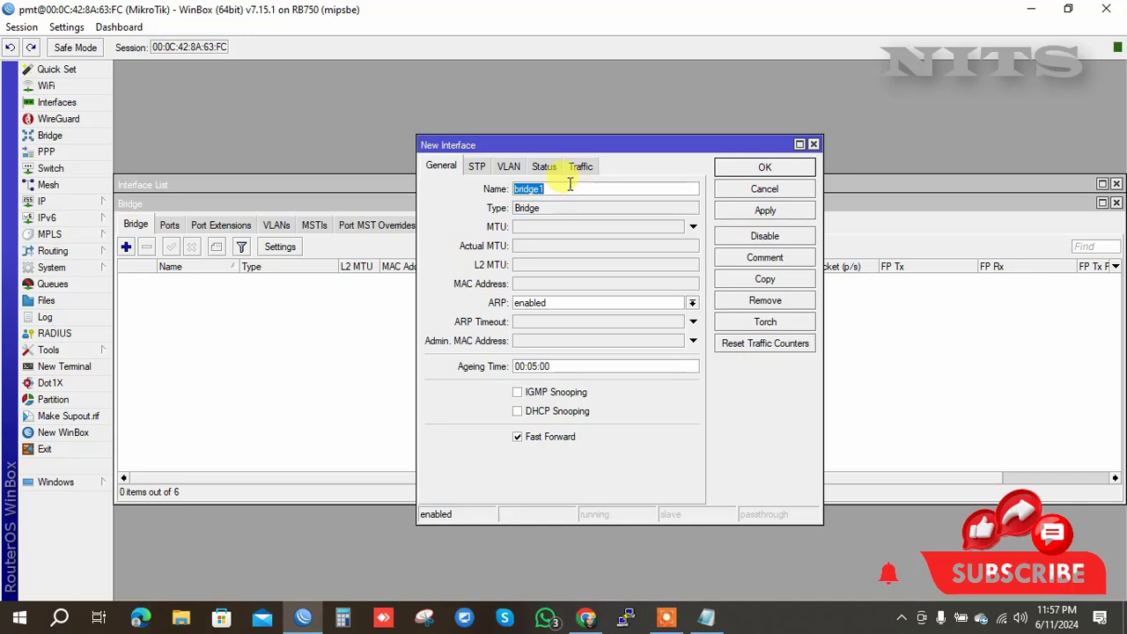
text(Hotspot LAN)
click(738, 169)
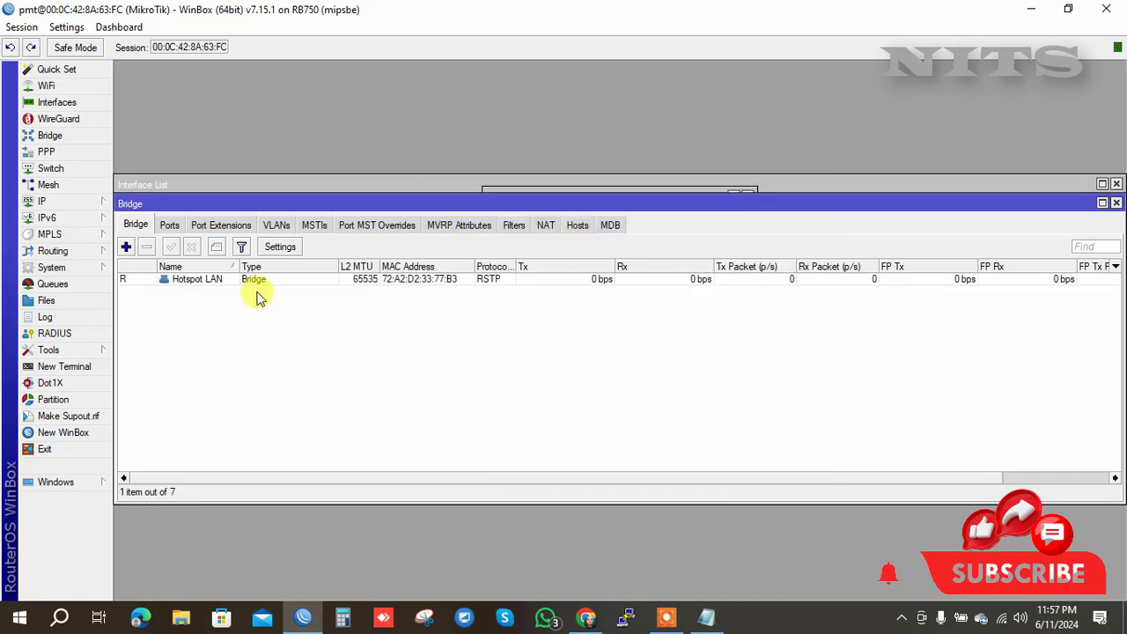
Add interface ether3 as a port of the Hotspot LAN bridge
click(171, 226)
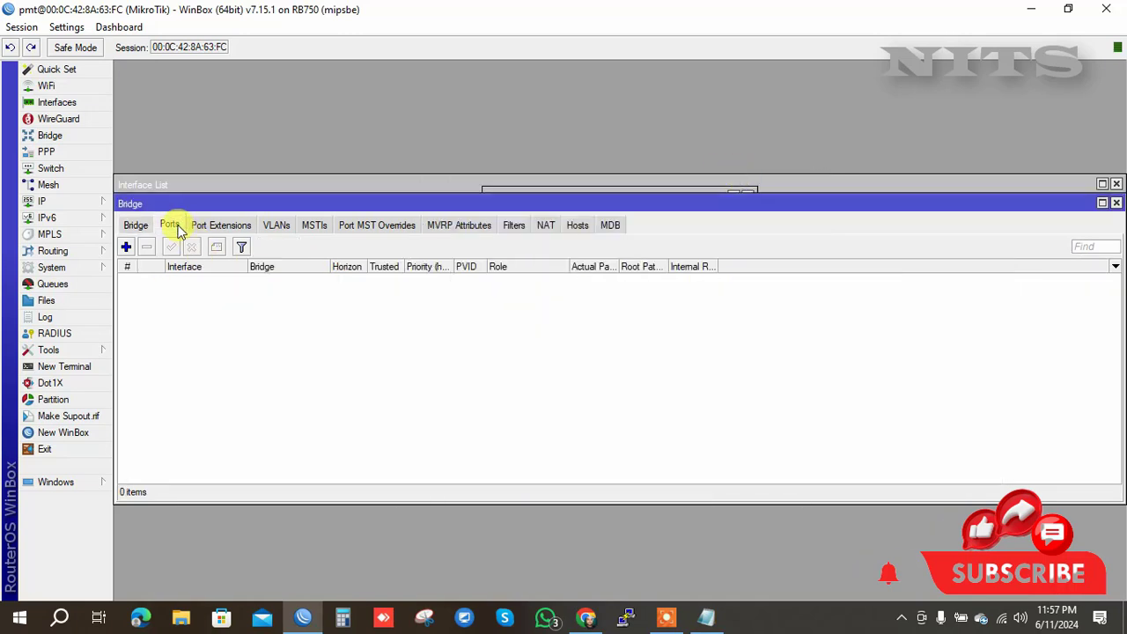
click(126, 247)
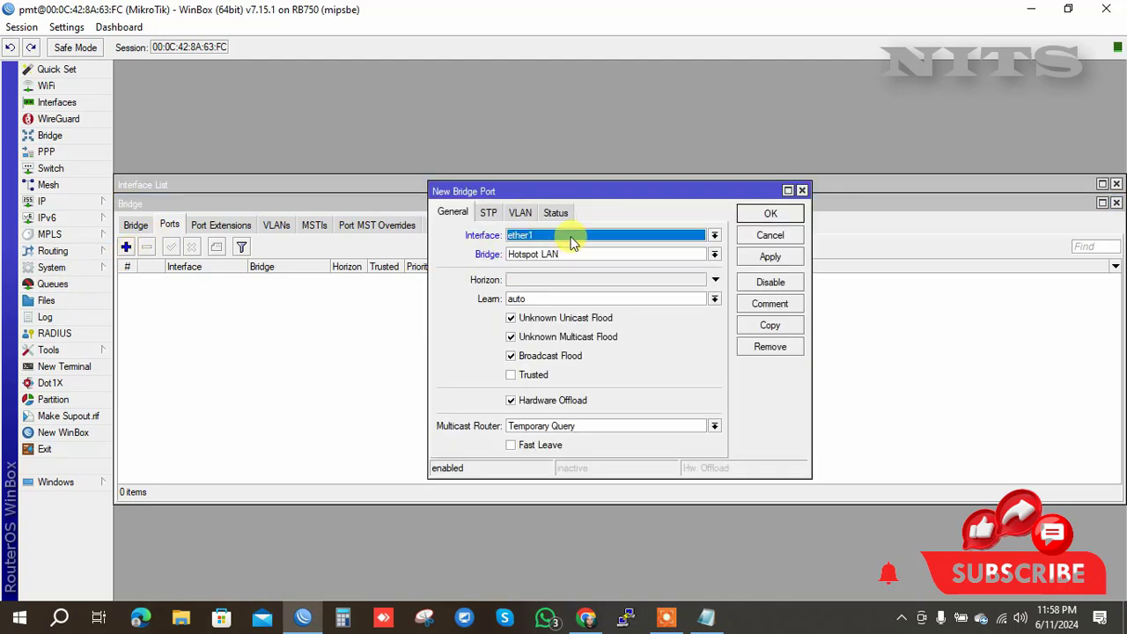
click(539, 254)
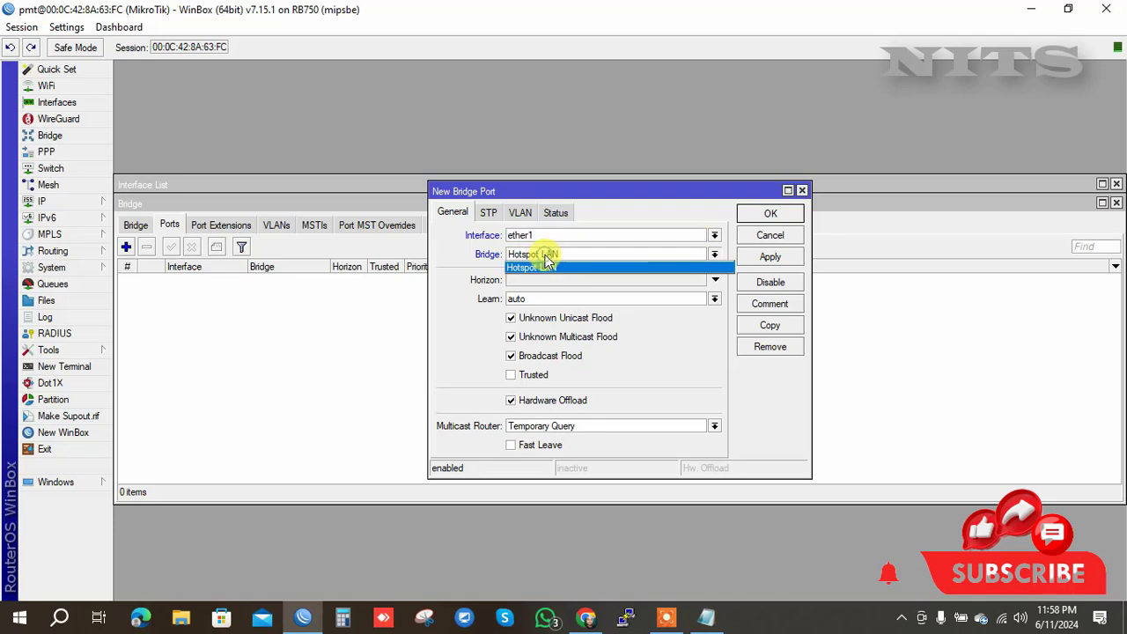
click(541, 269)
click(546, 235)
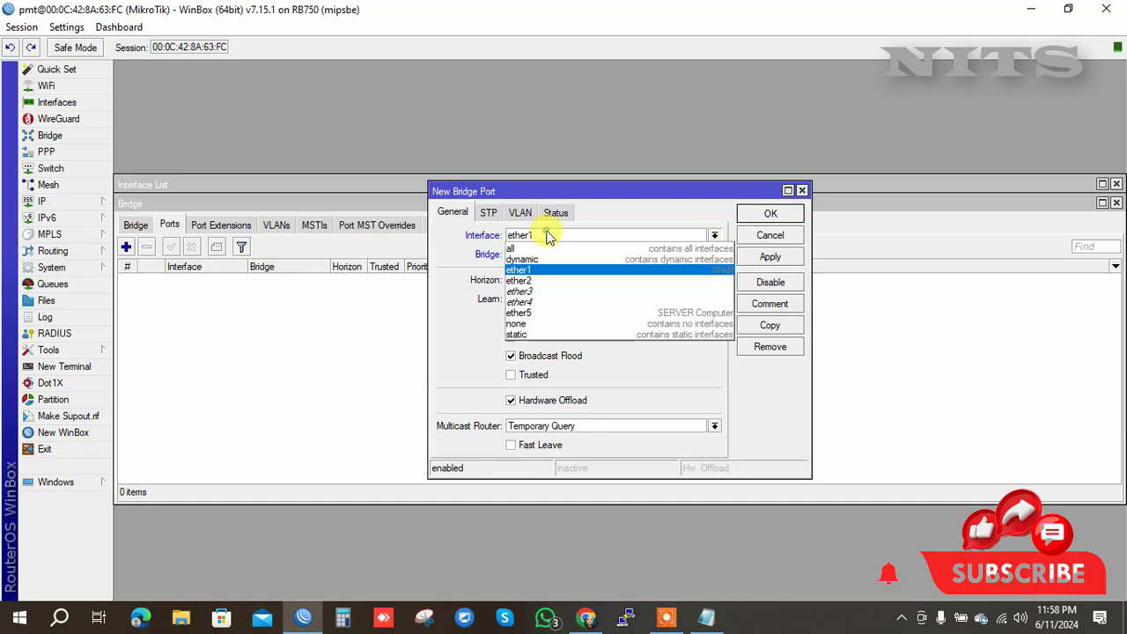
click(531, 292)
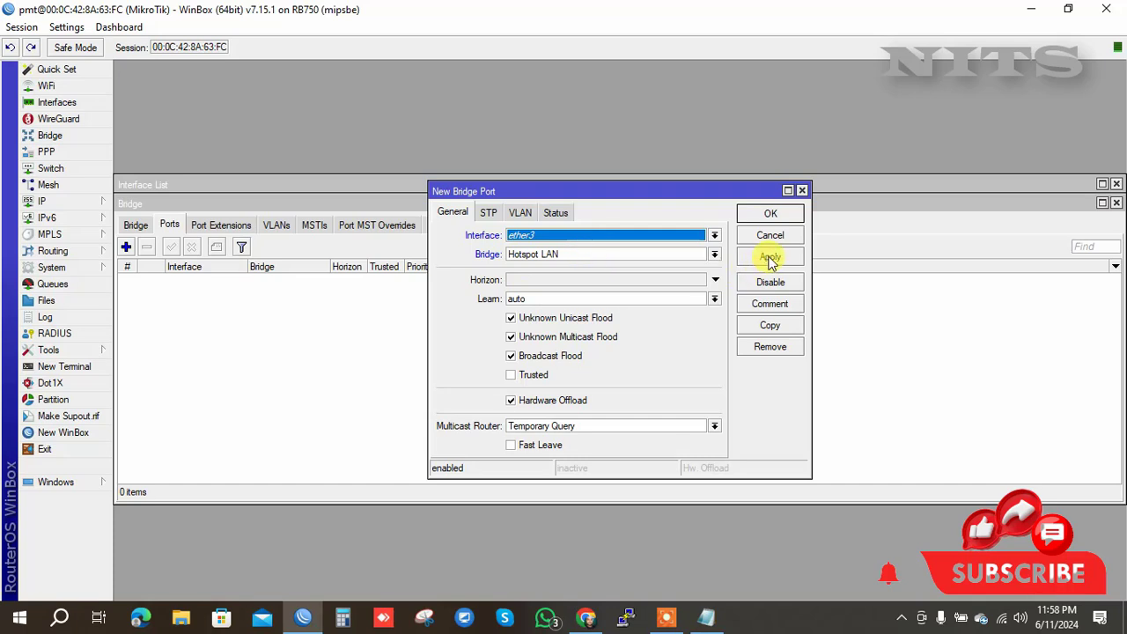
click(770, 214)
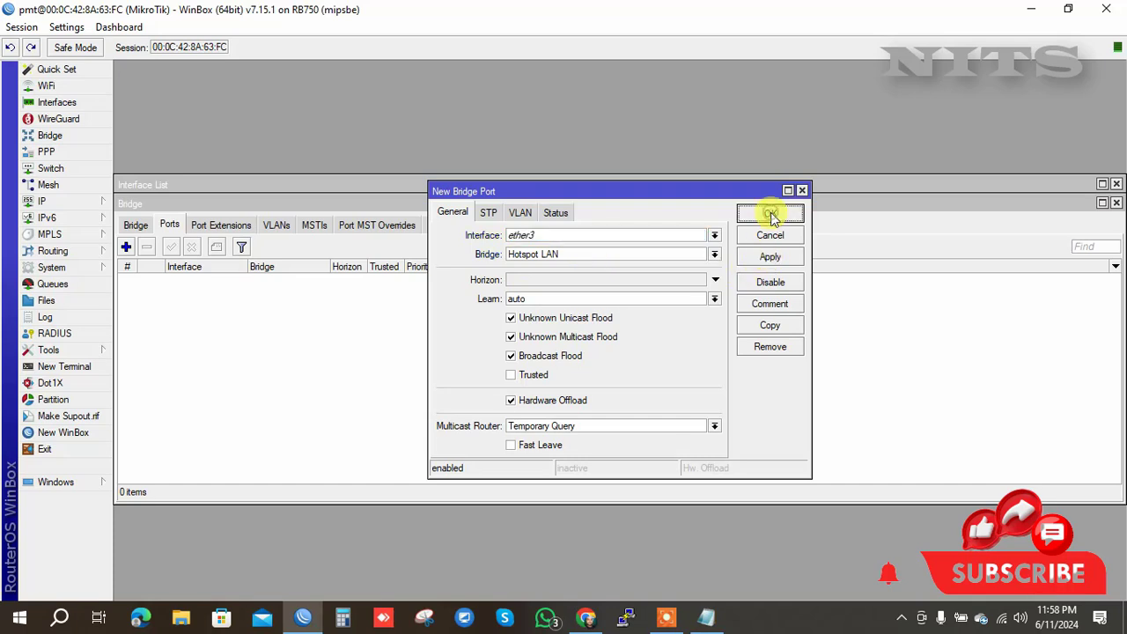
Add interface ether4 as a port of the Hotspot LAN bridge, then close the bridge window
click(126, 247)
click(543, 237)
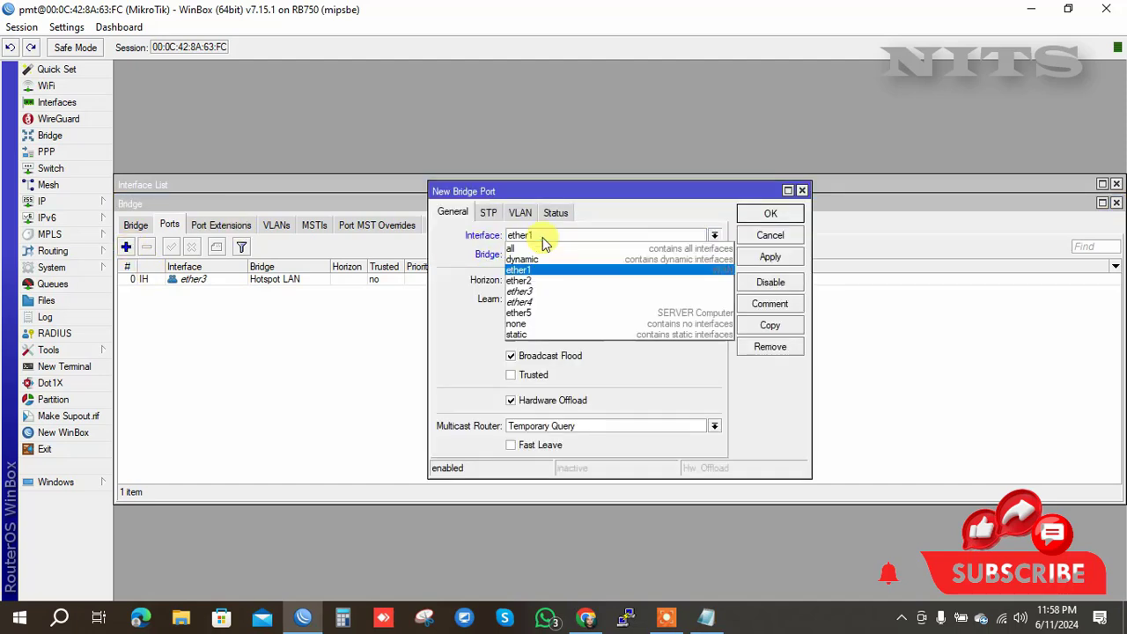
click(532, 302)
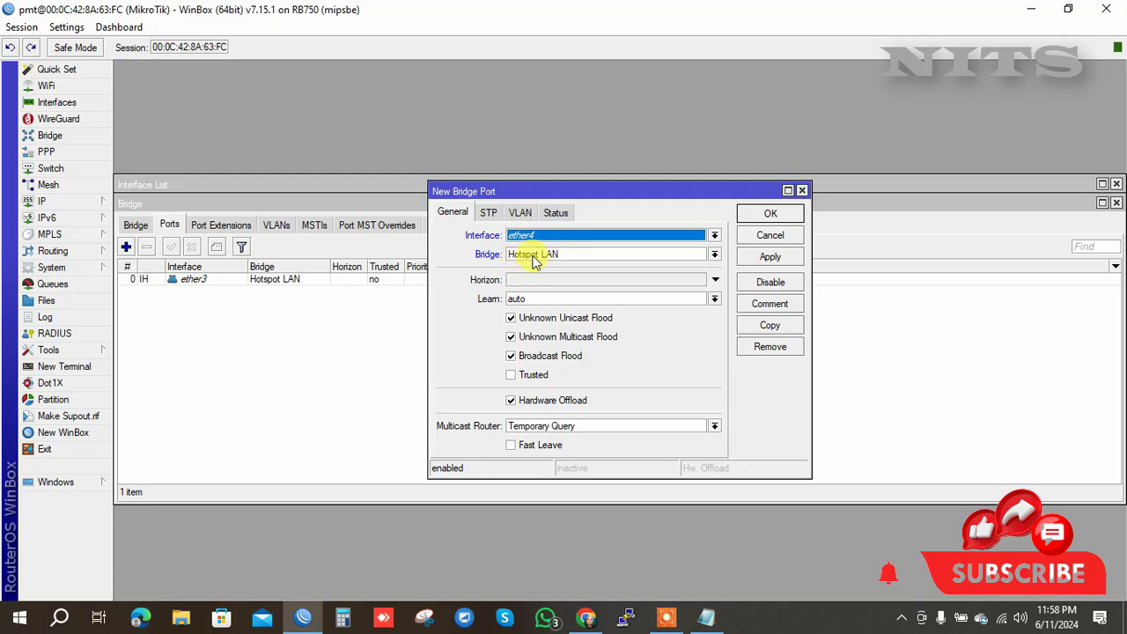
click(567, 257)
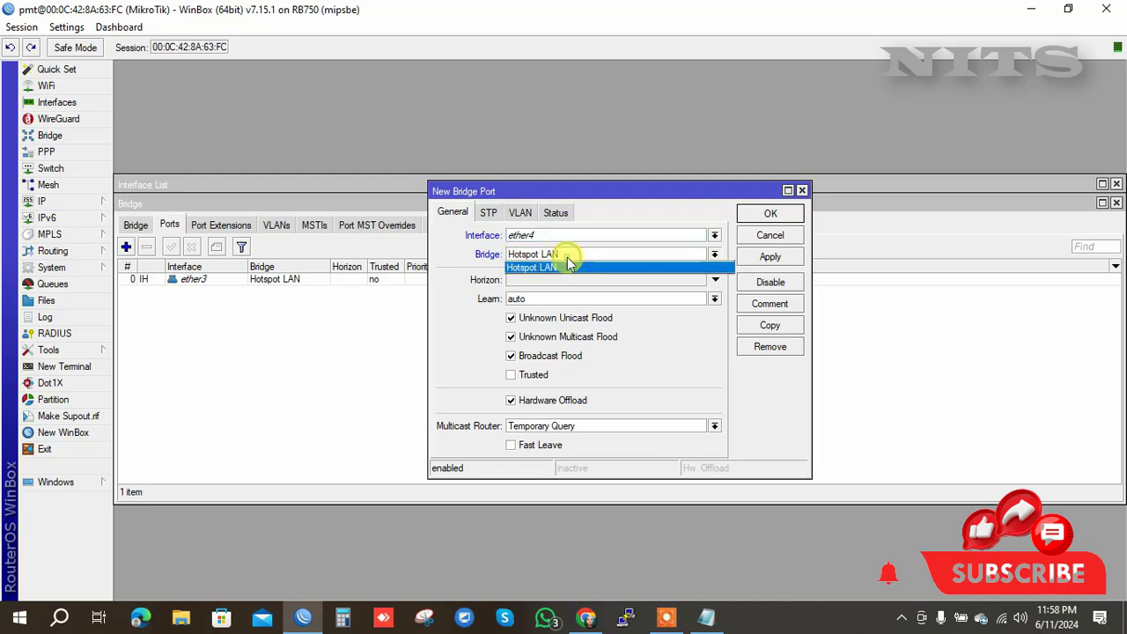
click(557, 269)
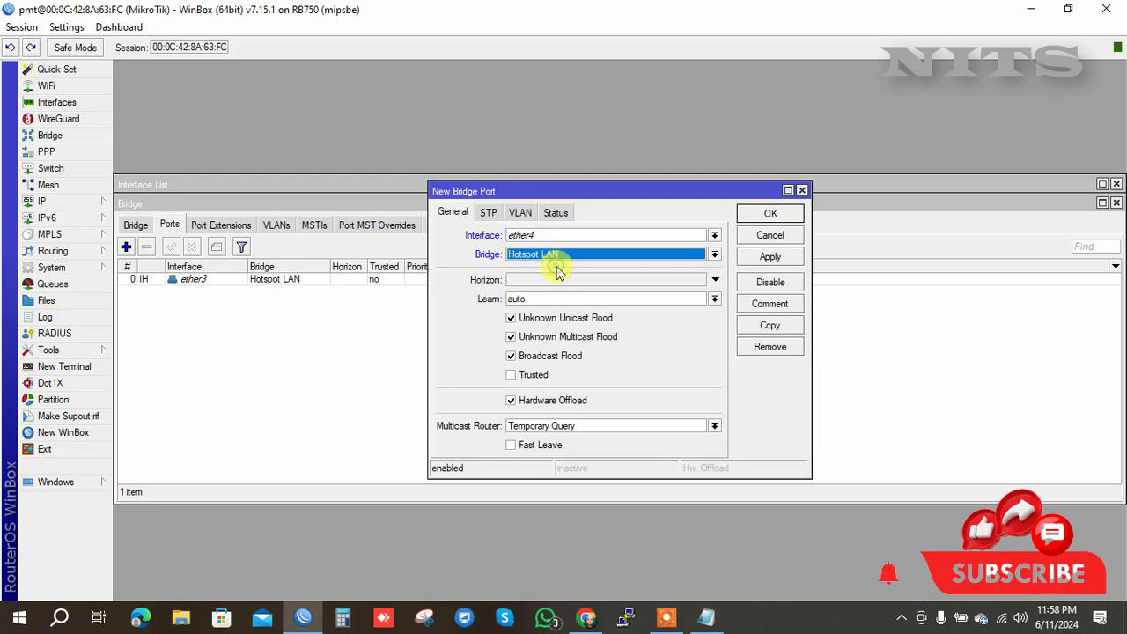
click(751, 216)
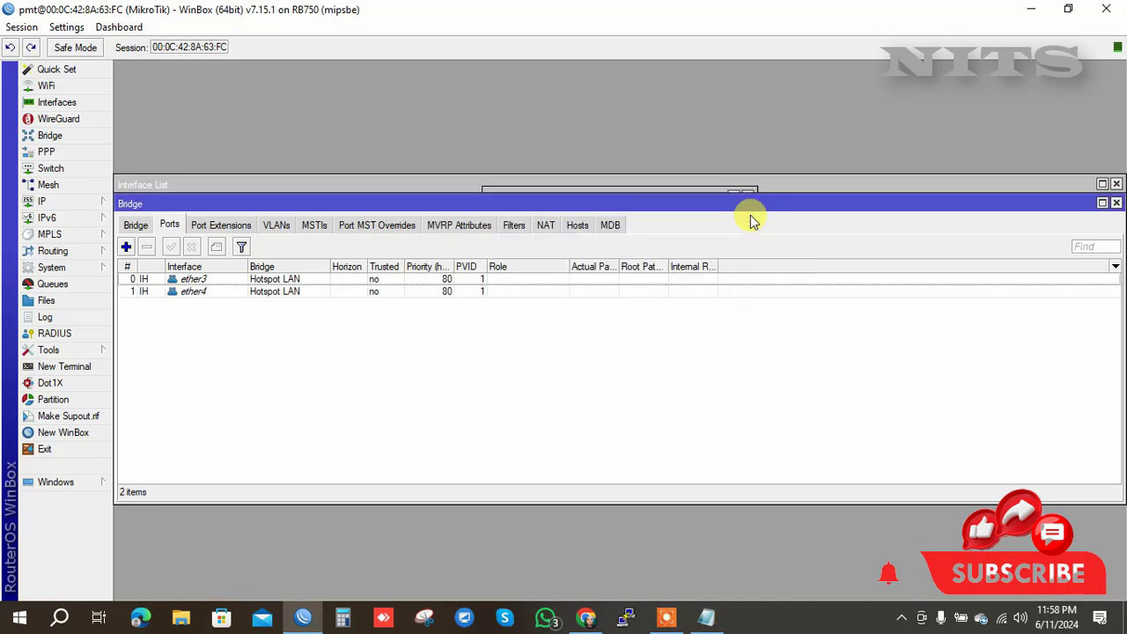
click(340, 281)
click(328, 294)
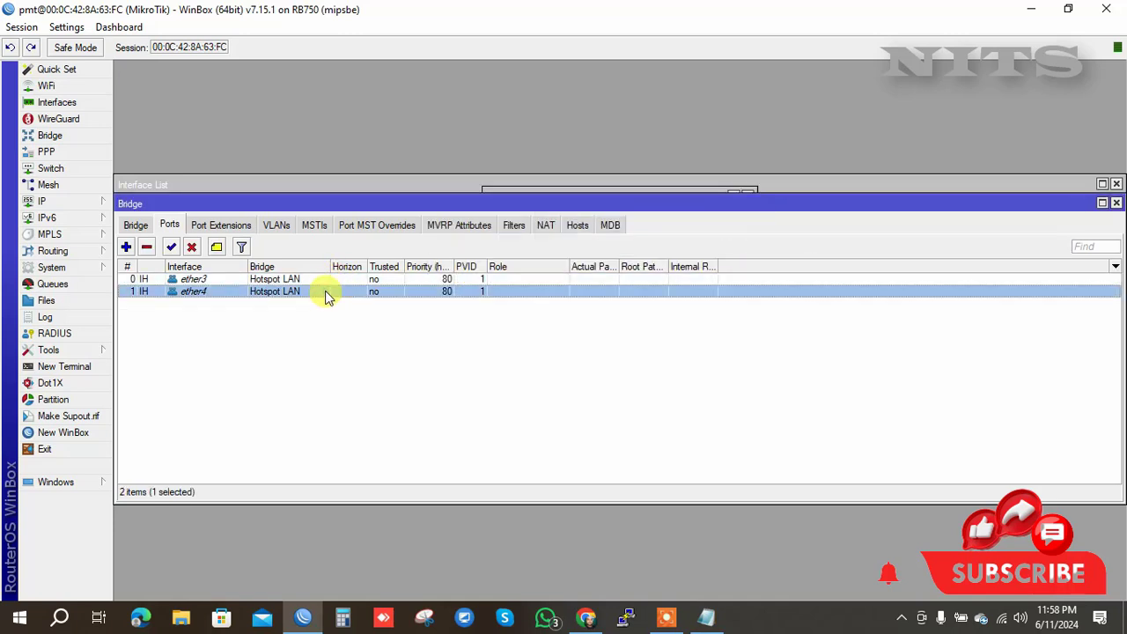
click(328, 281)
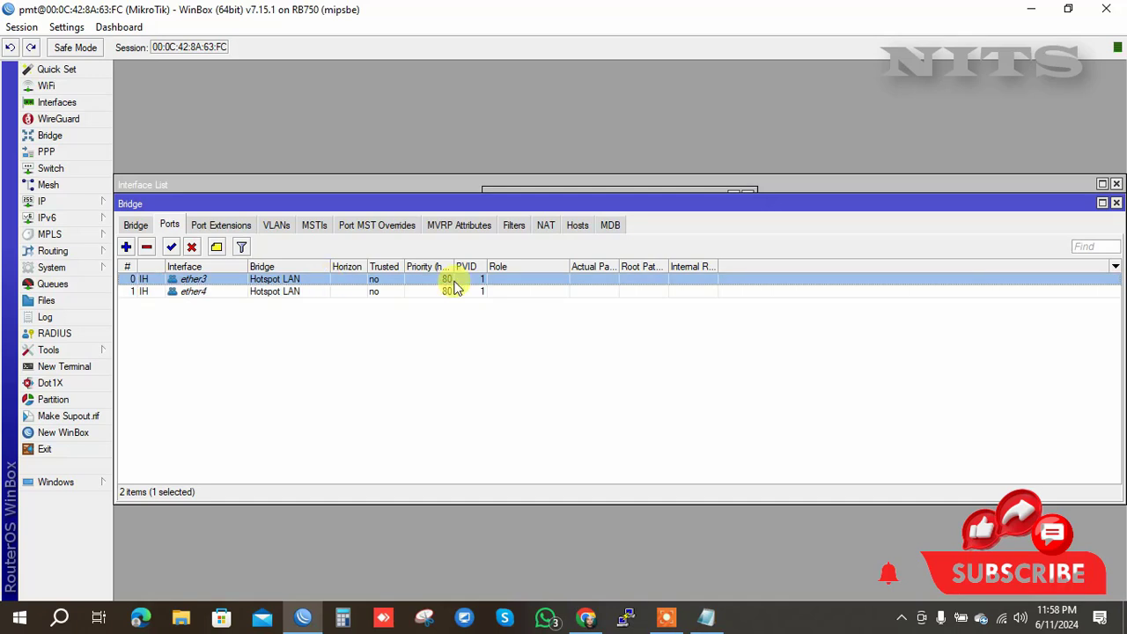
click(1116, 205)
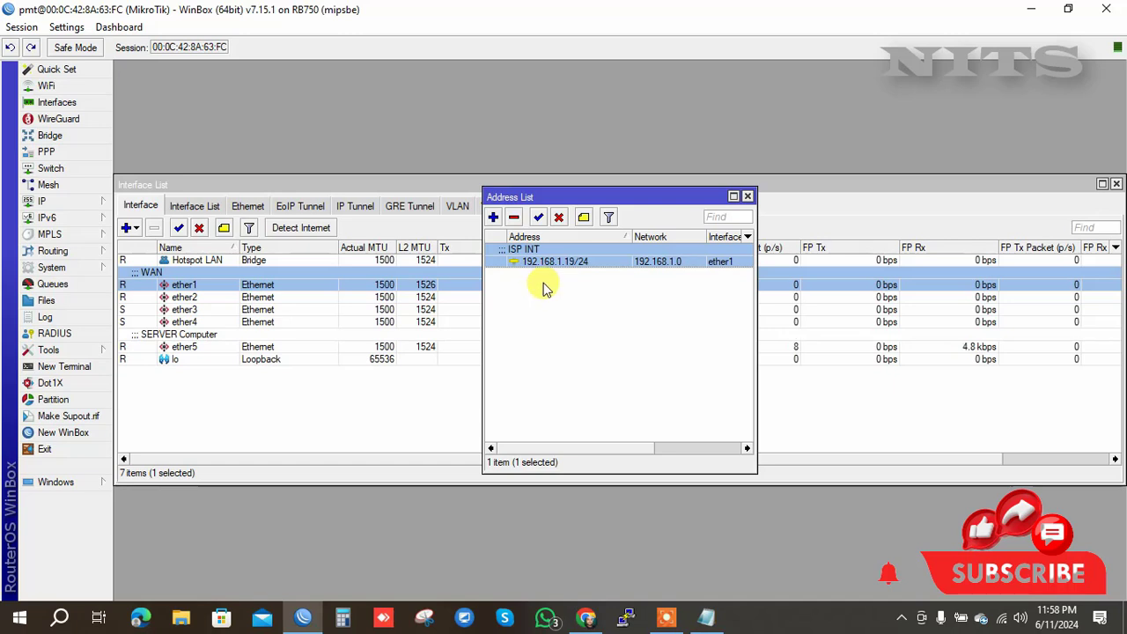
Add the IP address 10.15.16.1/24 to the Hotspot LAN interface
click(493, 218)
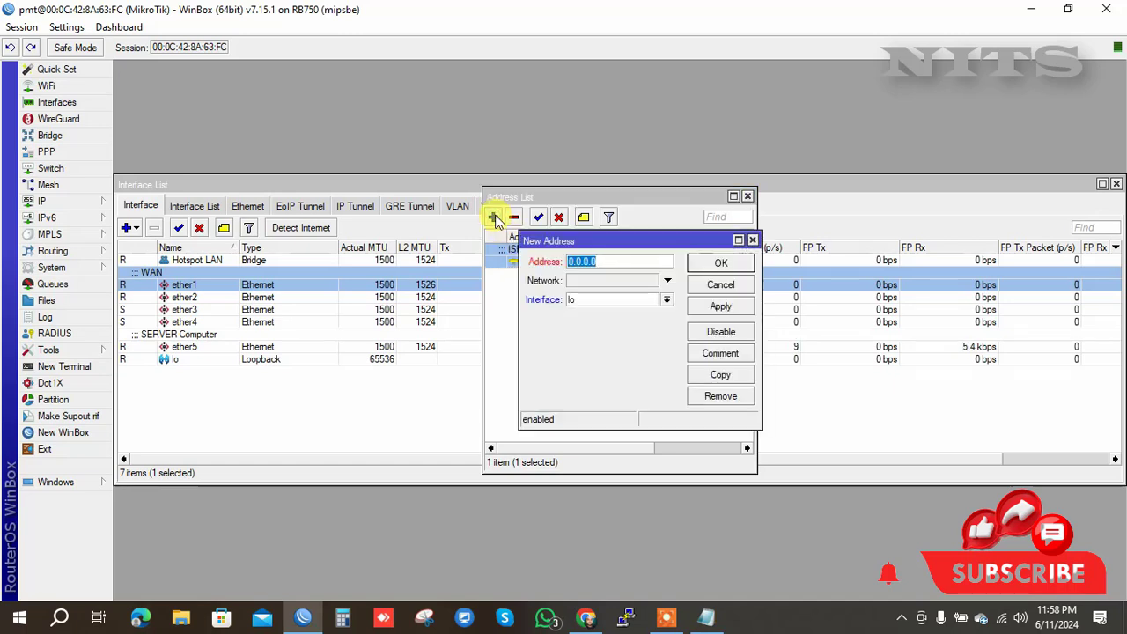
text(10.15.16.1/24)
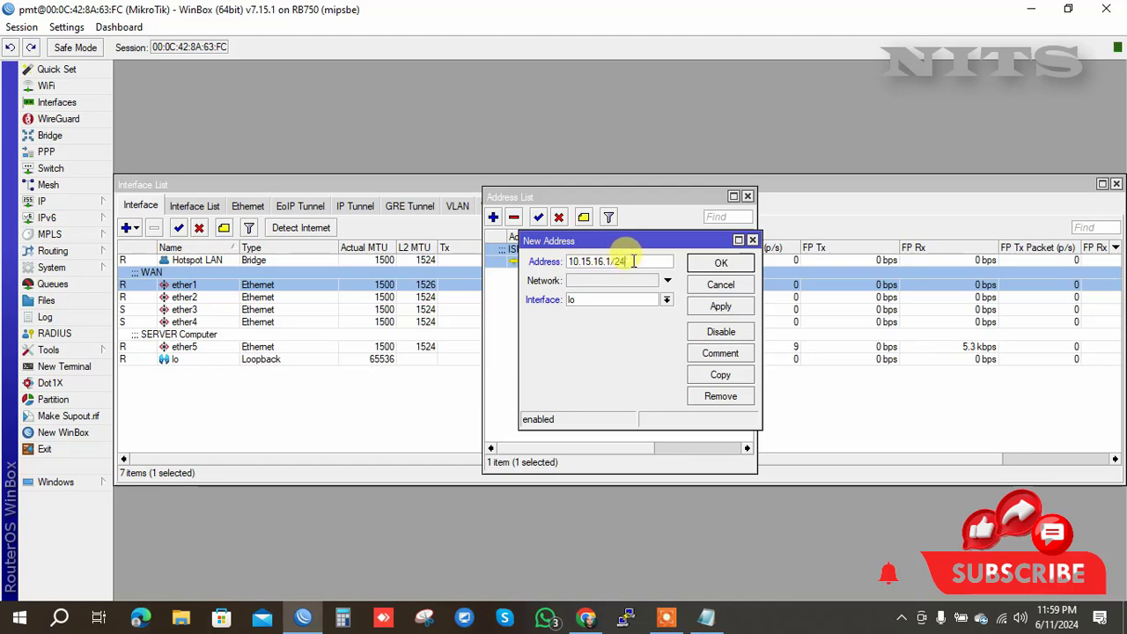
click(602, 301)
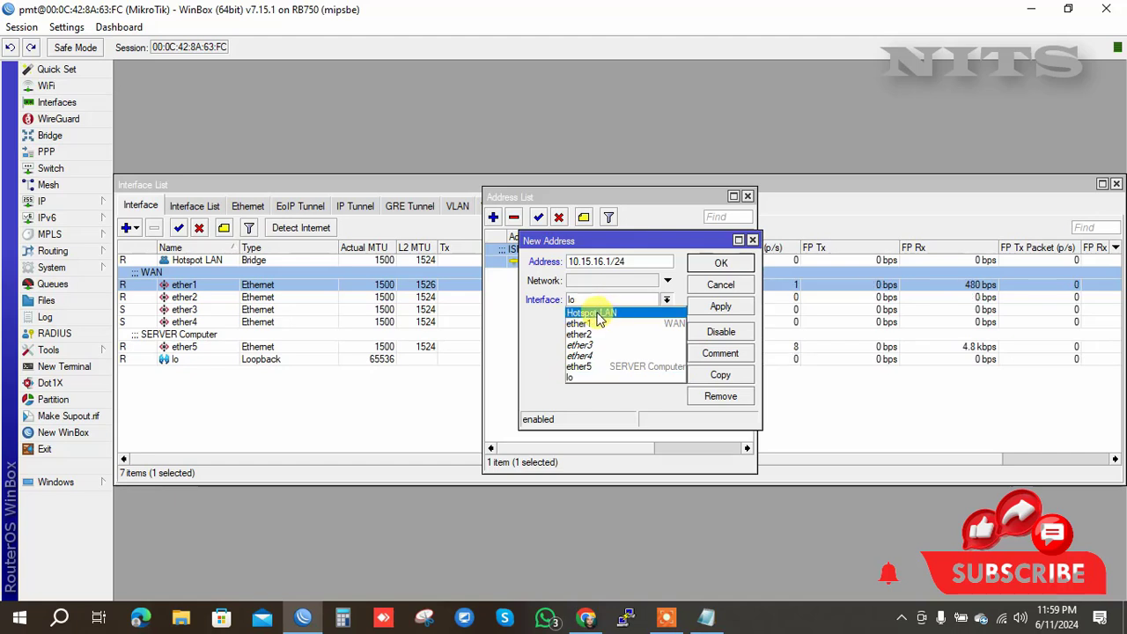
click(597, 315)
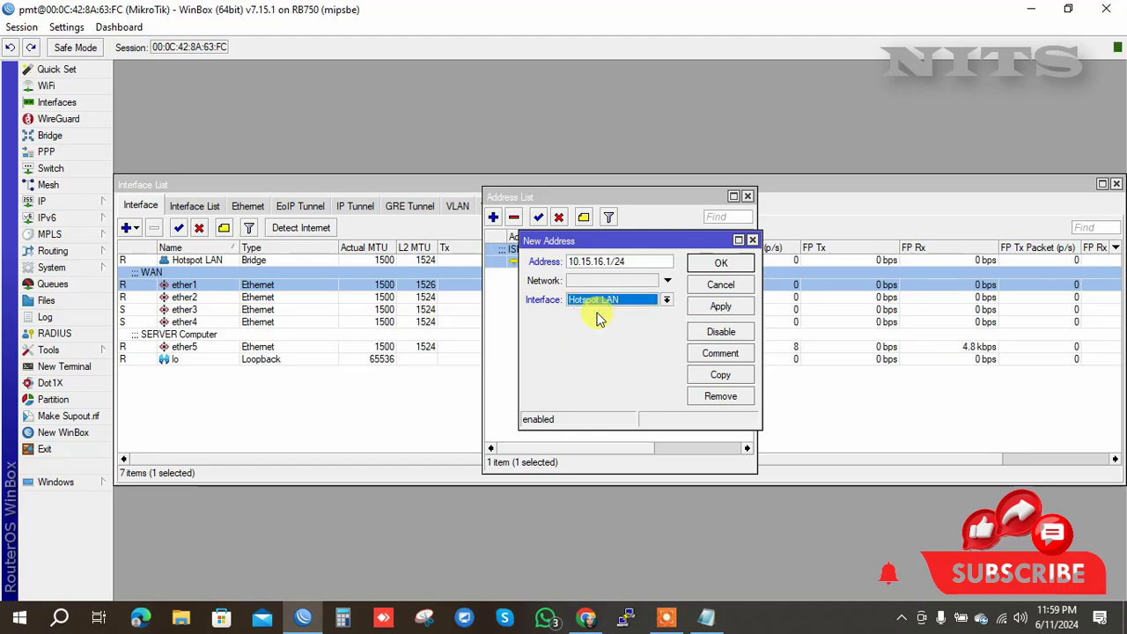
click(720, 306)
click(720, 264)
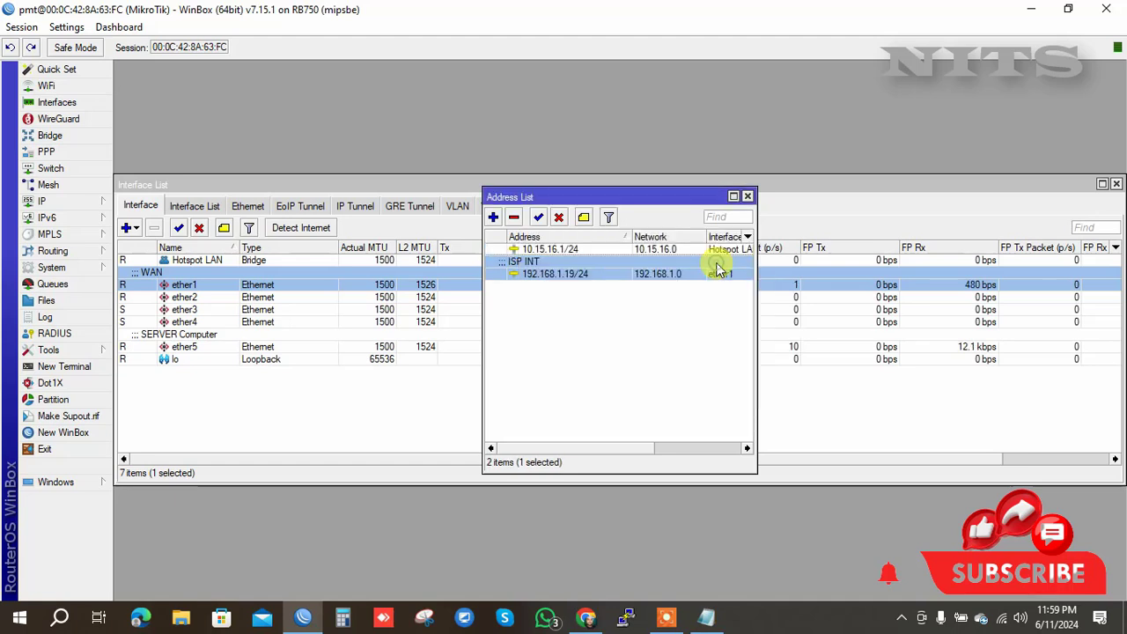
Add the comment "Hotspot LAN" to the 10.15.16.1/24 address and close the address list
click(604, 252)
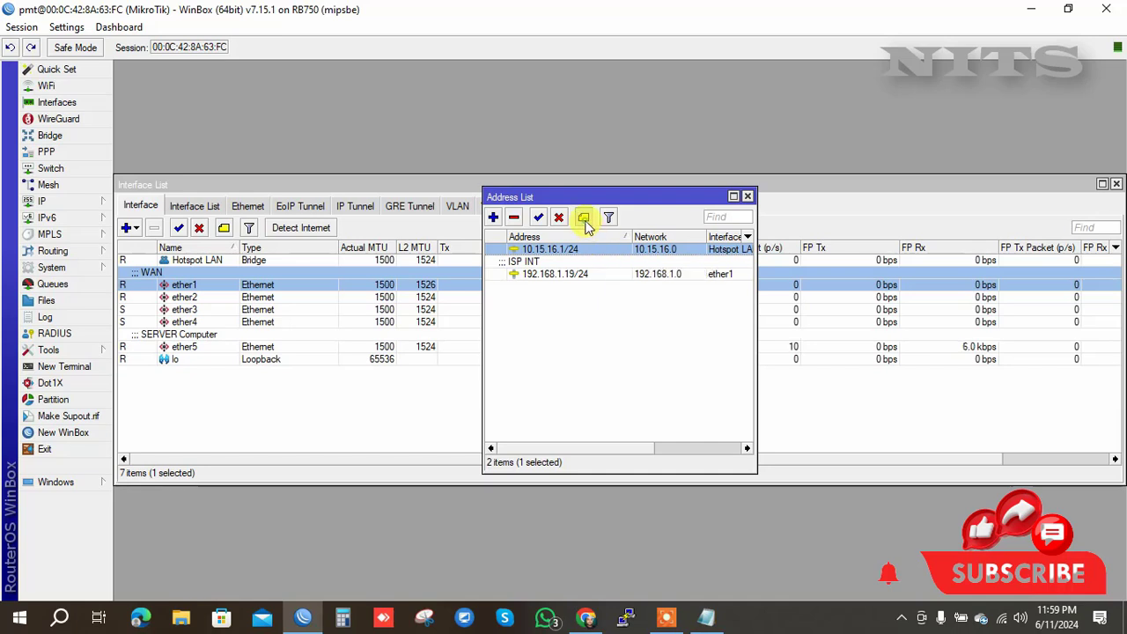
click(584, 220)
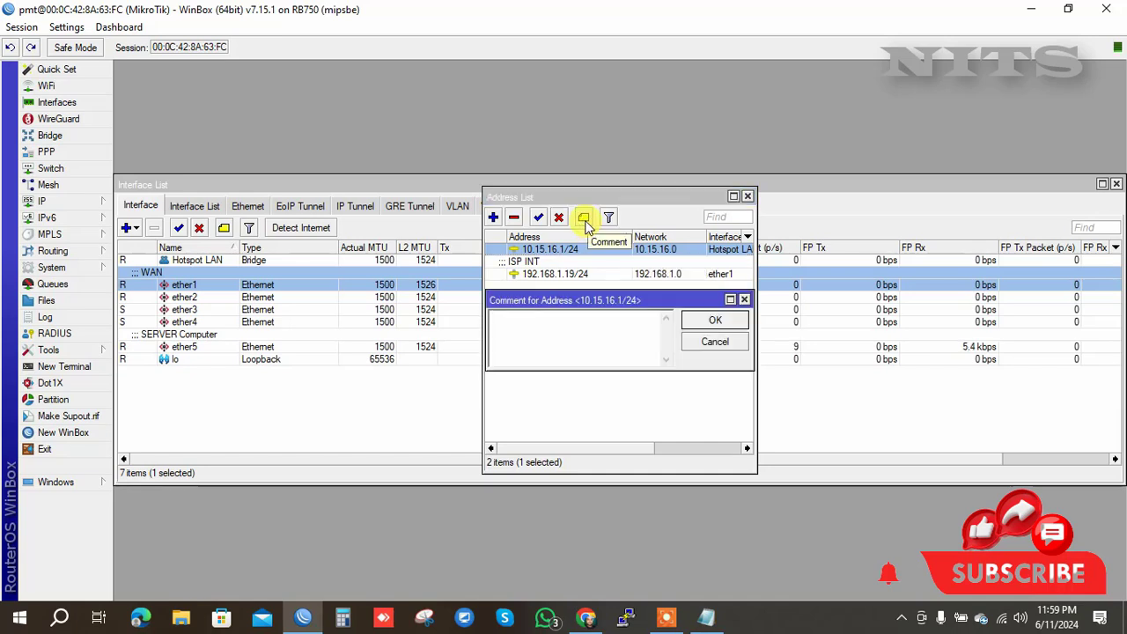
text(Hotspot)
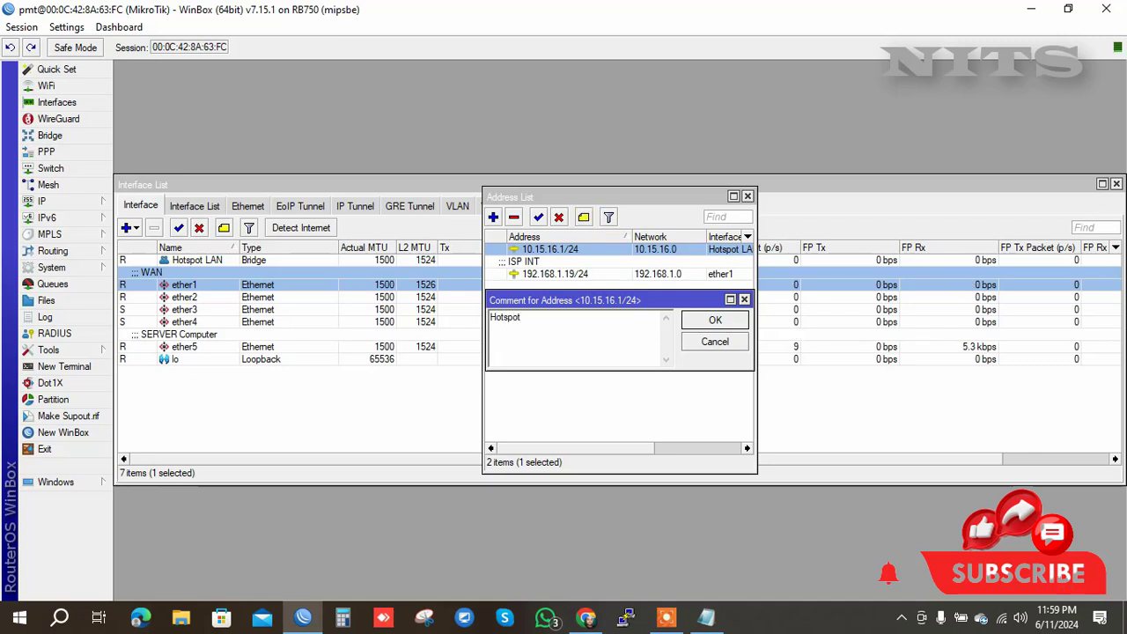
text(LAB)
key(Return)
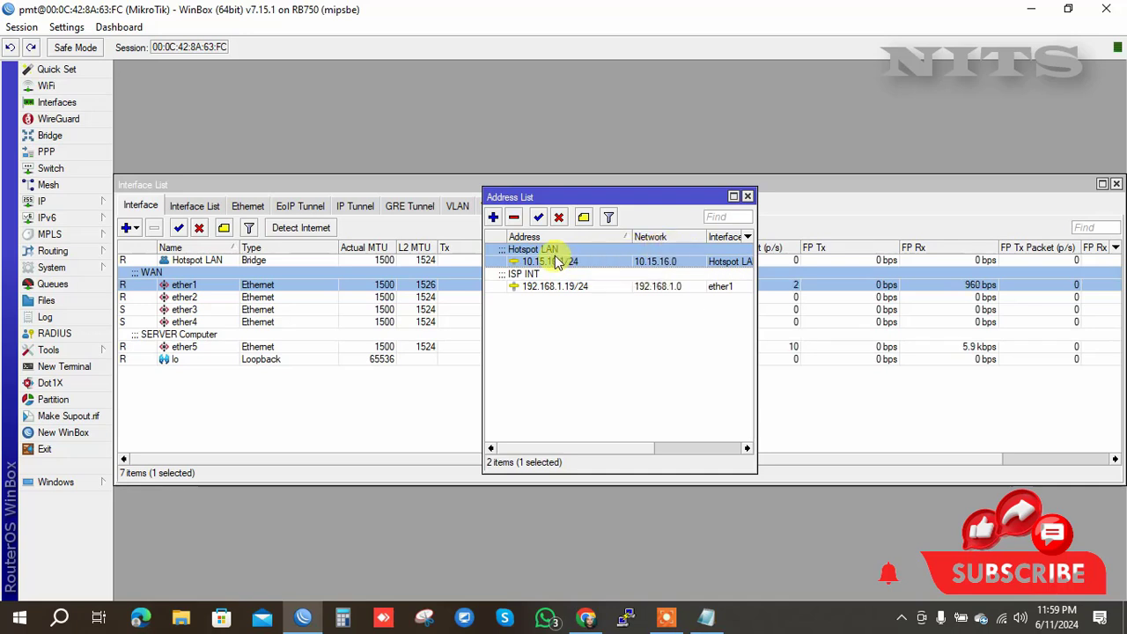
click(748, 197)
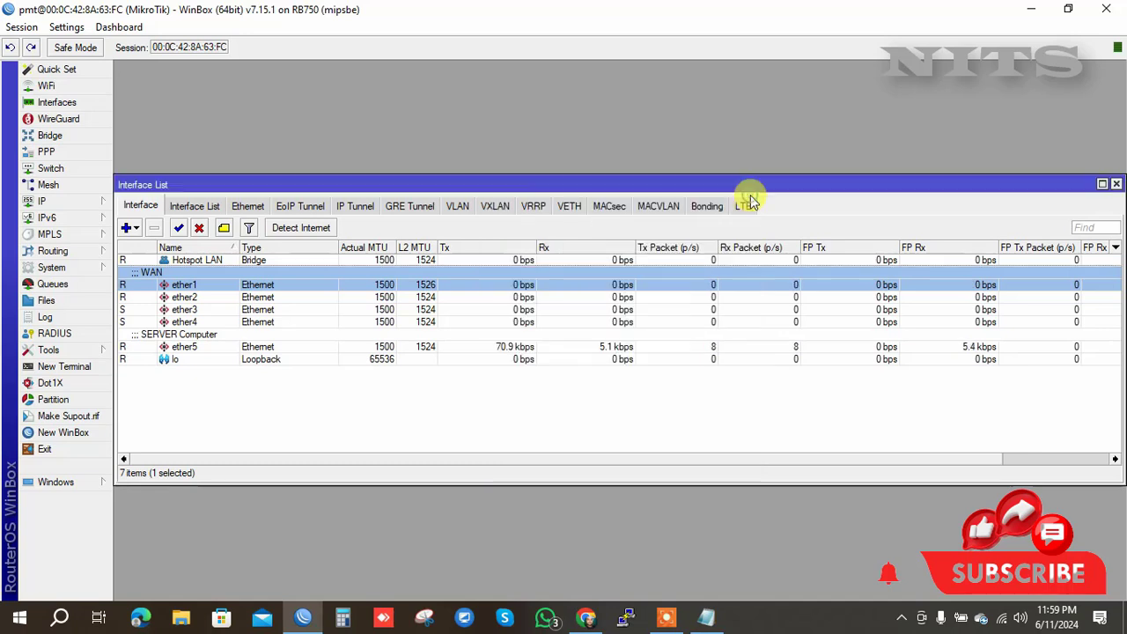
Open the router's IP Hotspot server configuration and start the Hotspot Setup wizard
click(68, 204)
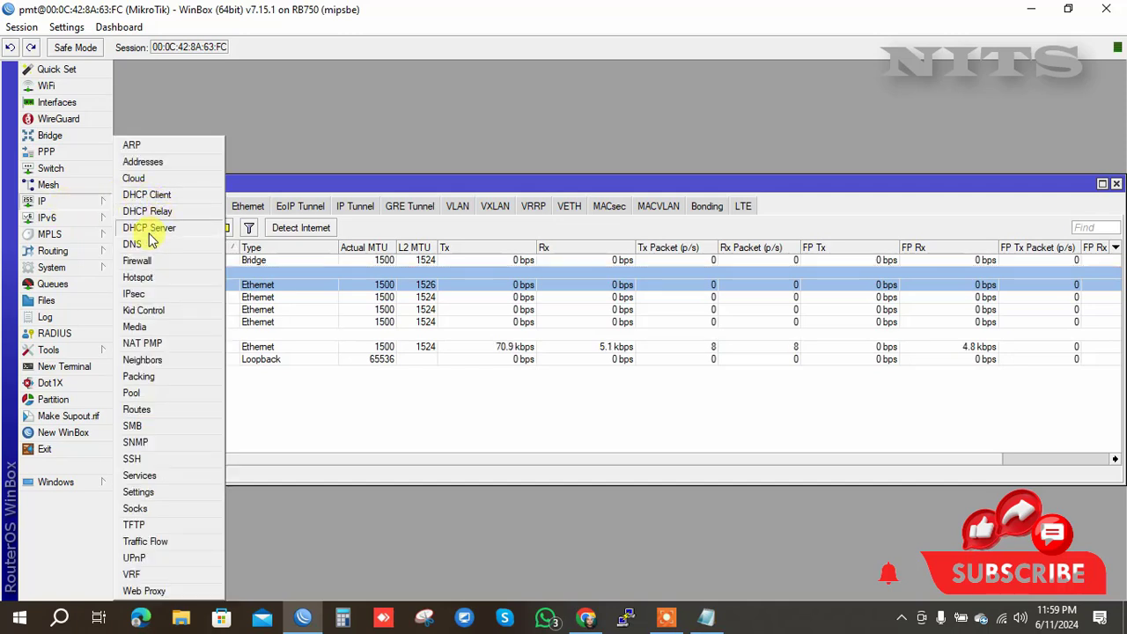
click(53, 232)
click(88, 203)
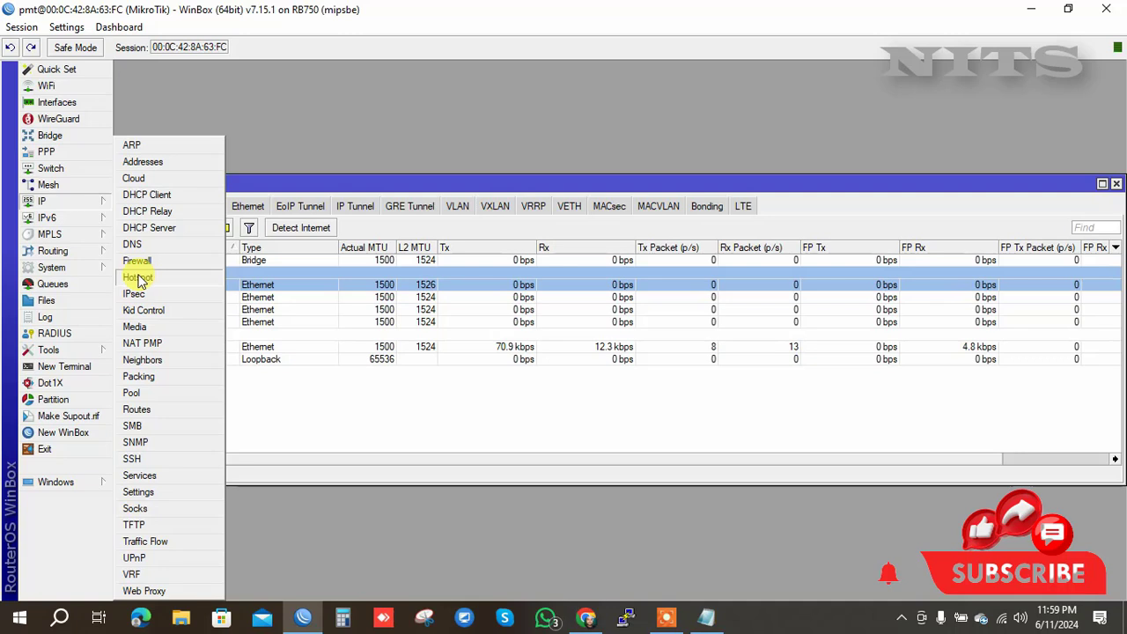
click(161, 280)
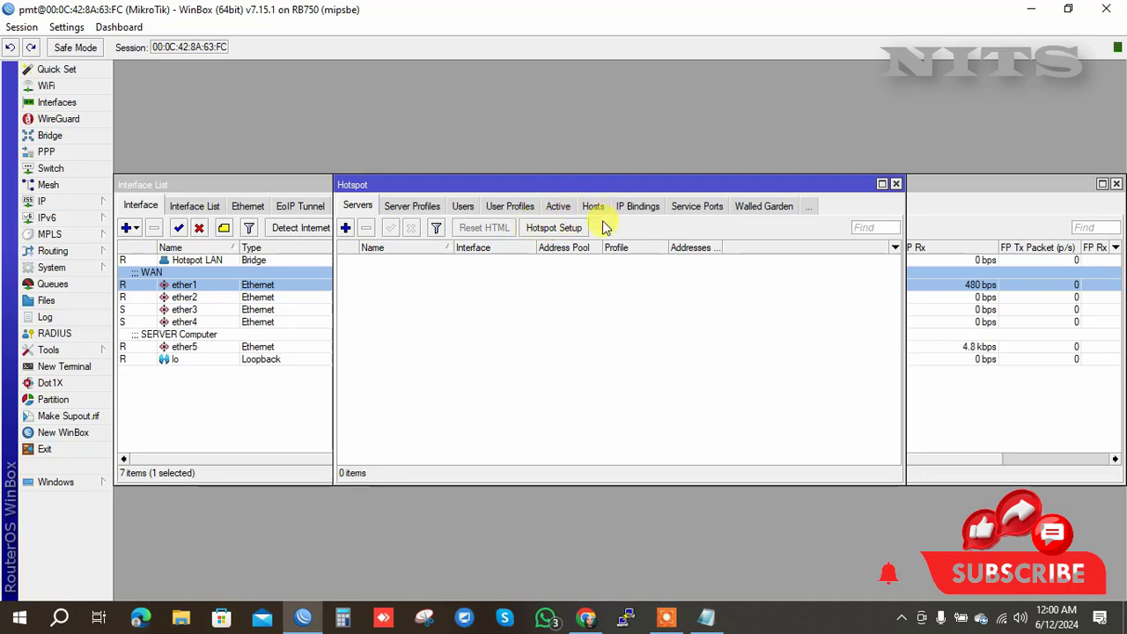
click(548, 229)
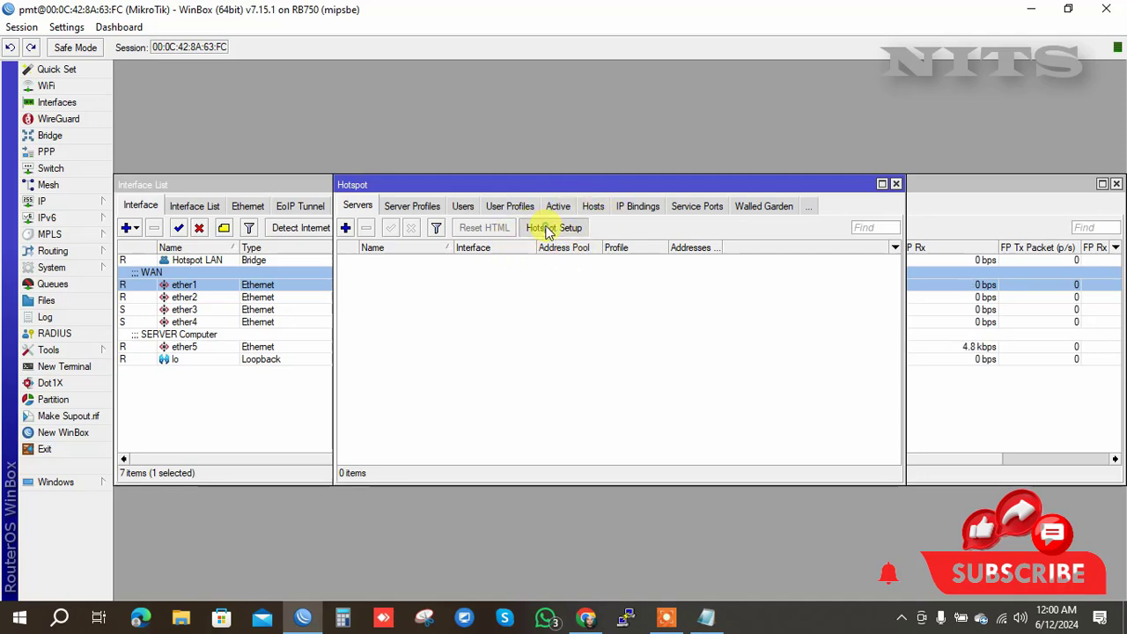